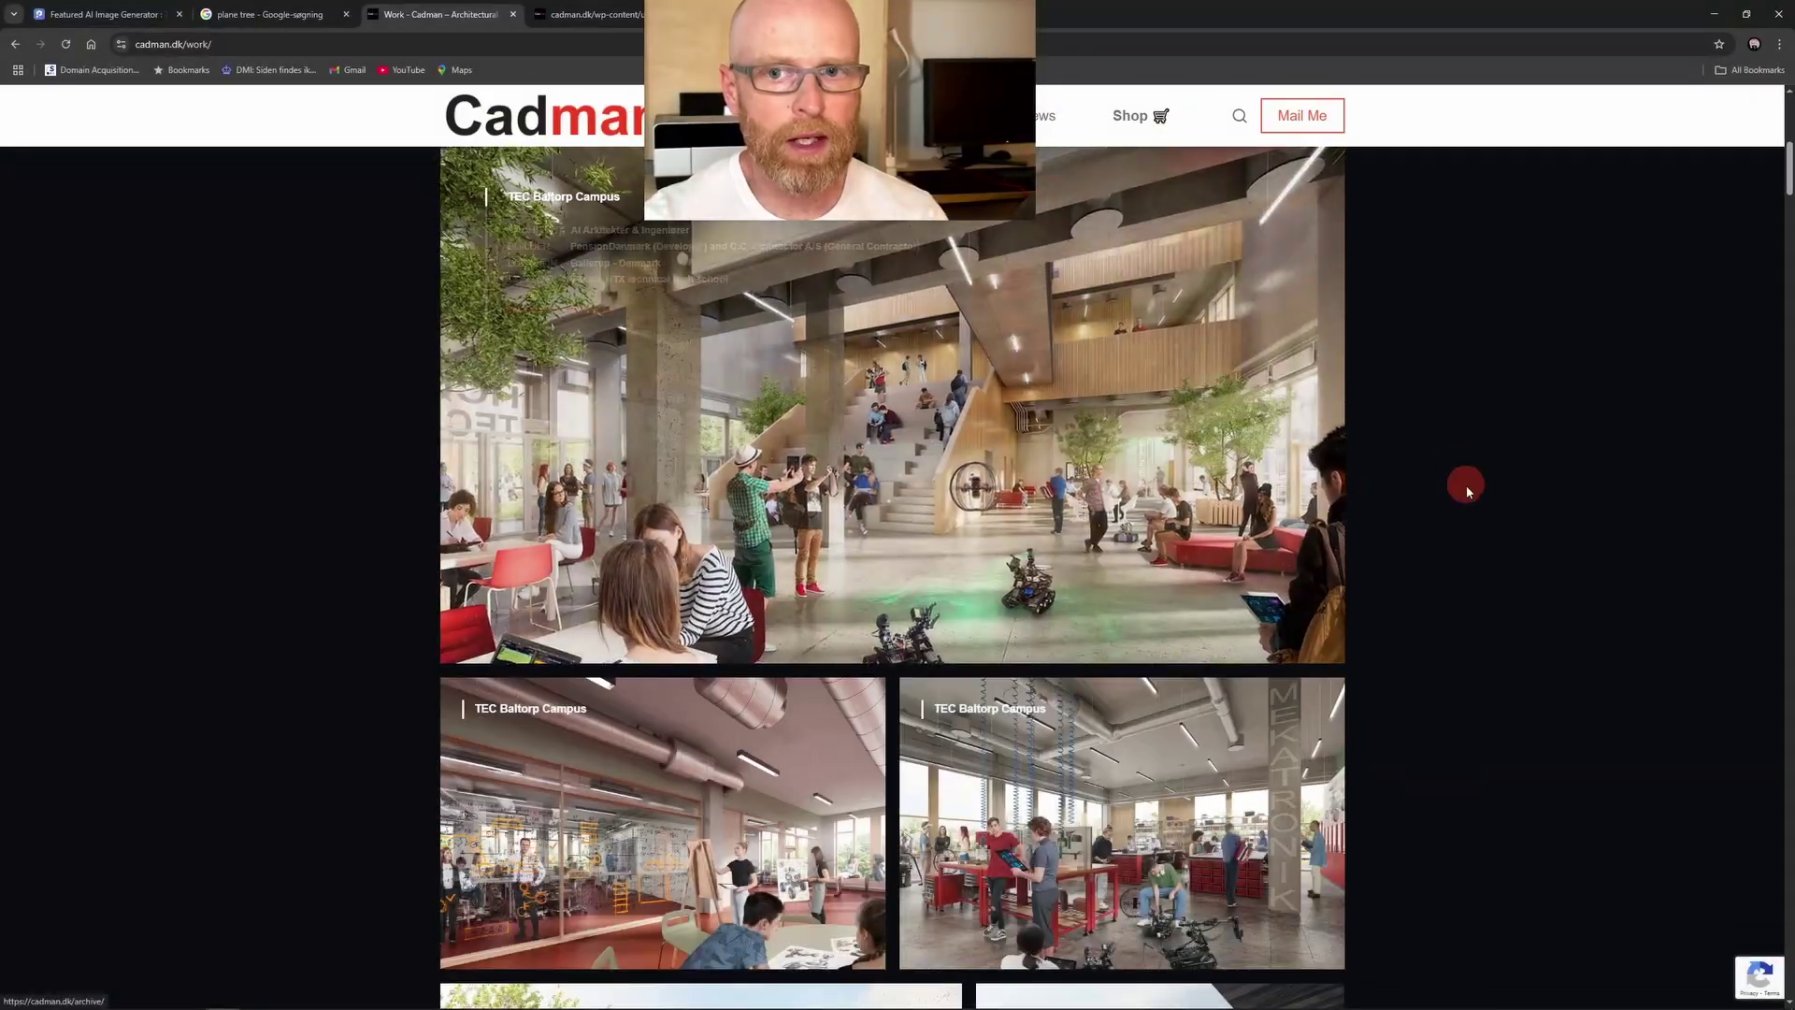
scroll(1469, 491, down, 8)
- Browse the Cadman.dk Work page to the Volda VGS project and open its render
drag(1786, 222, 1787, 645)
scroll(1137, 486, up, 5)
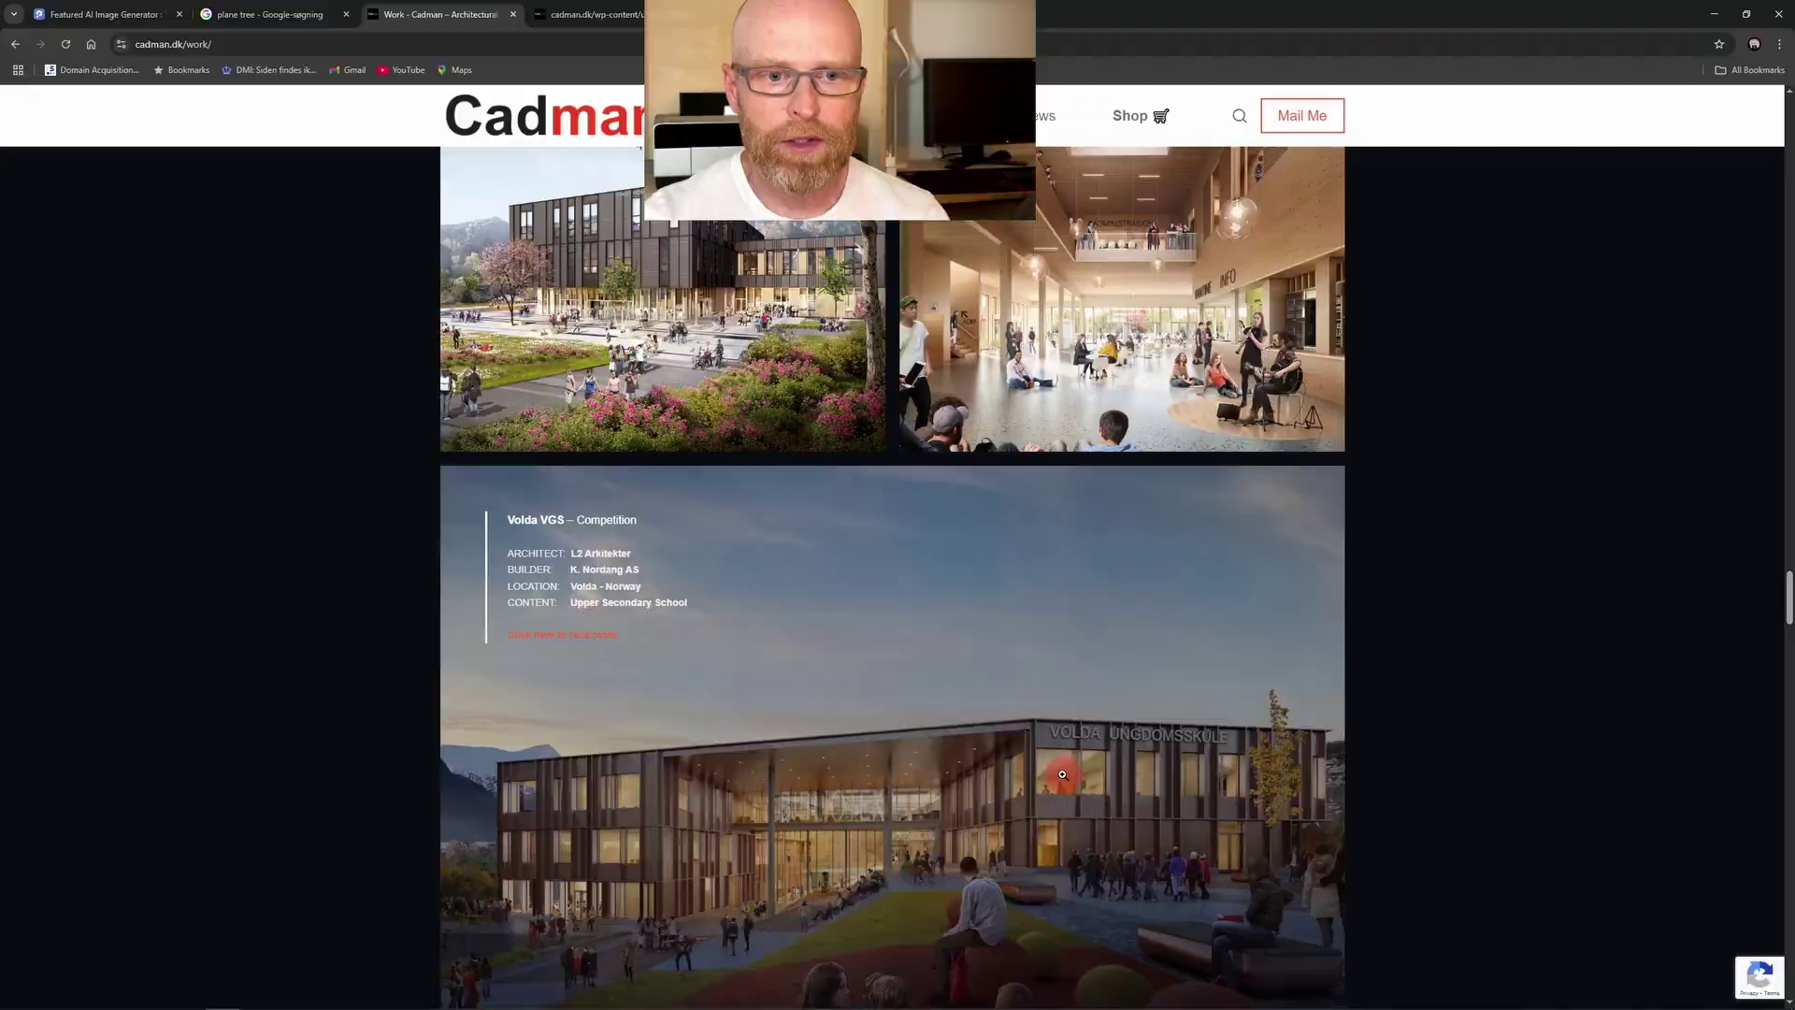
click(1137, 470)
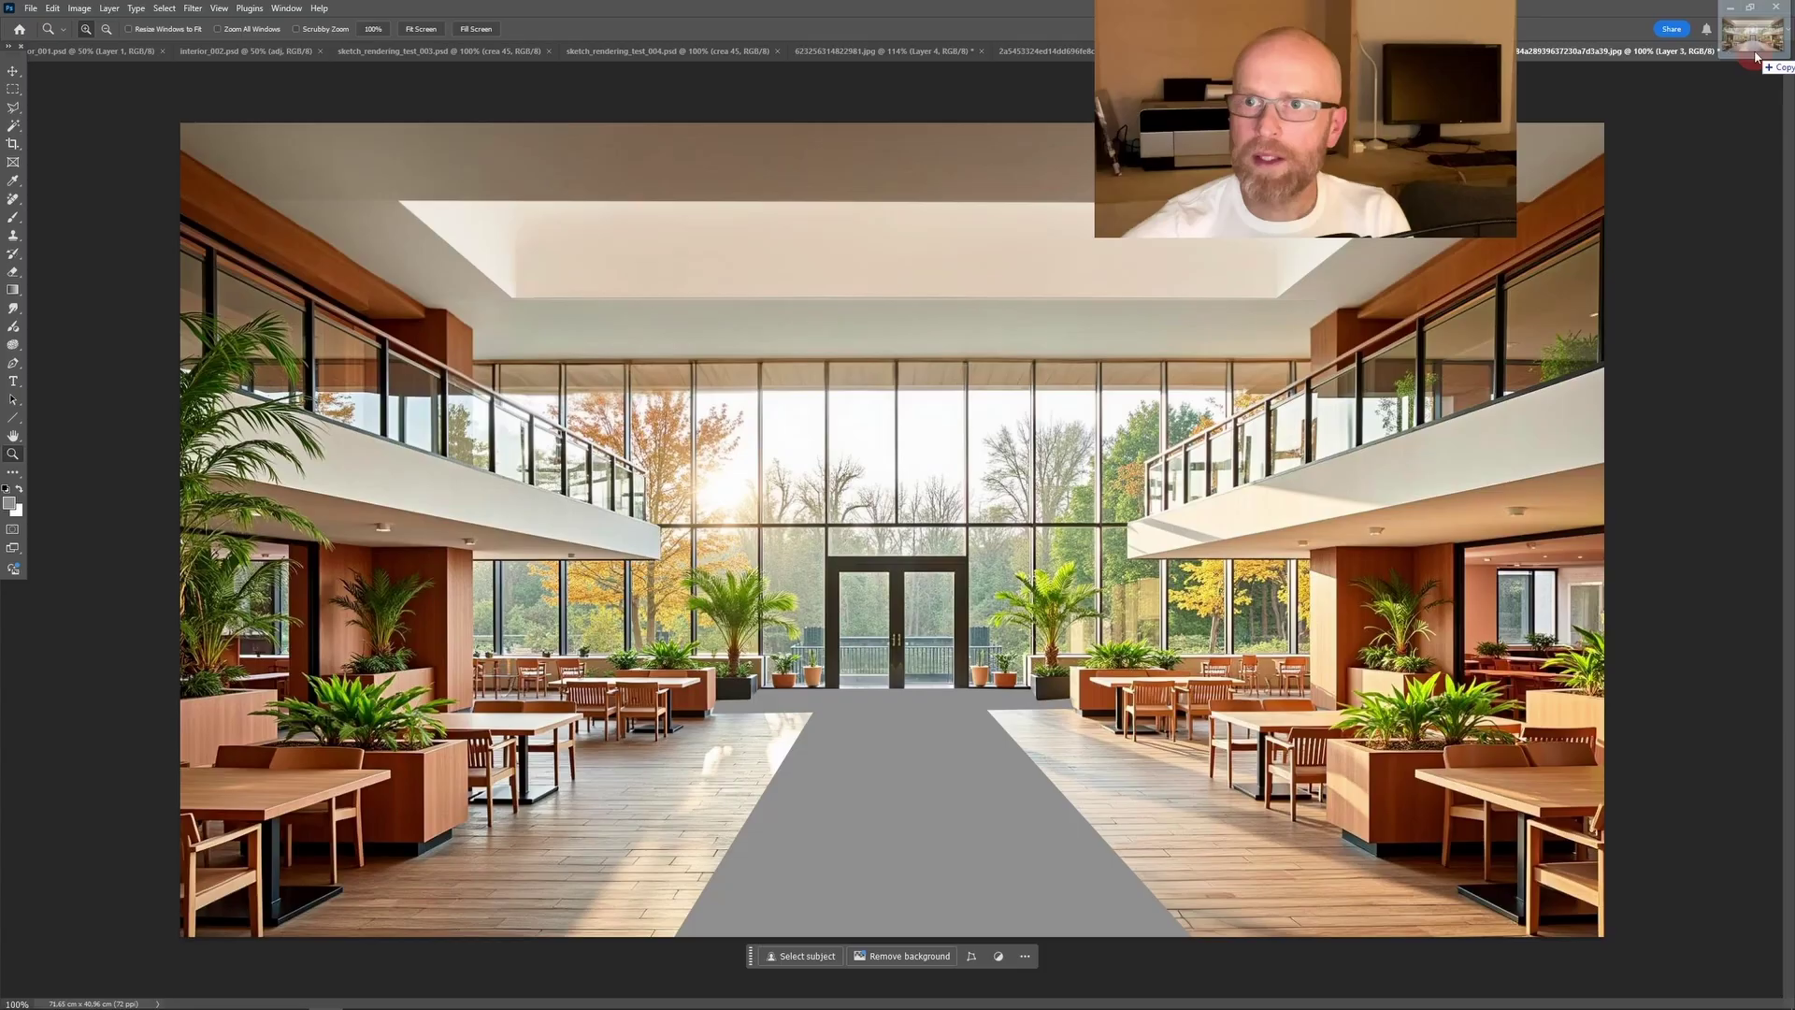
- In Photoshop, accept the missing colour profile warning and zoom into the atrium render's floor
click(939, 452)
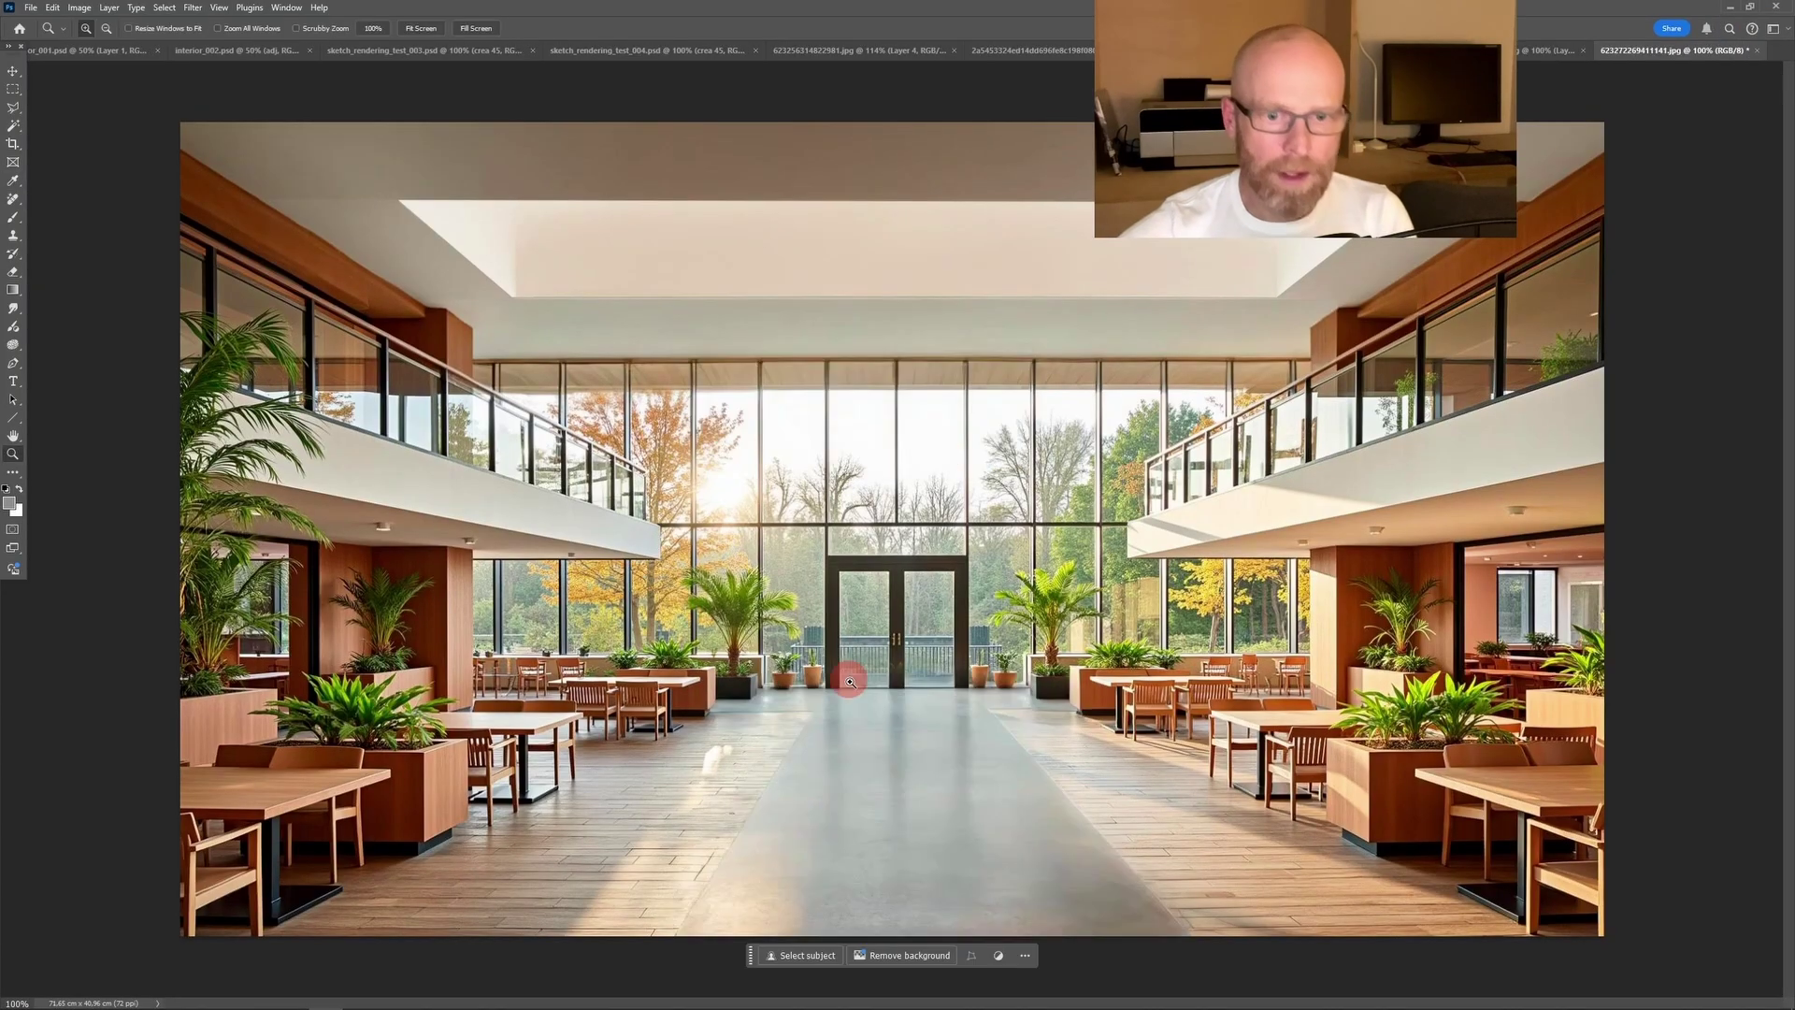
key(z)
click(850, 833)
click(777, 845)
scroll(1190, 505, down, 3)
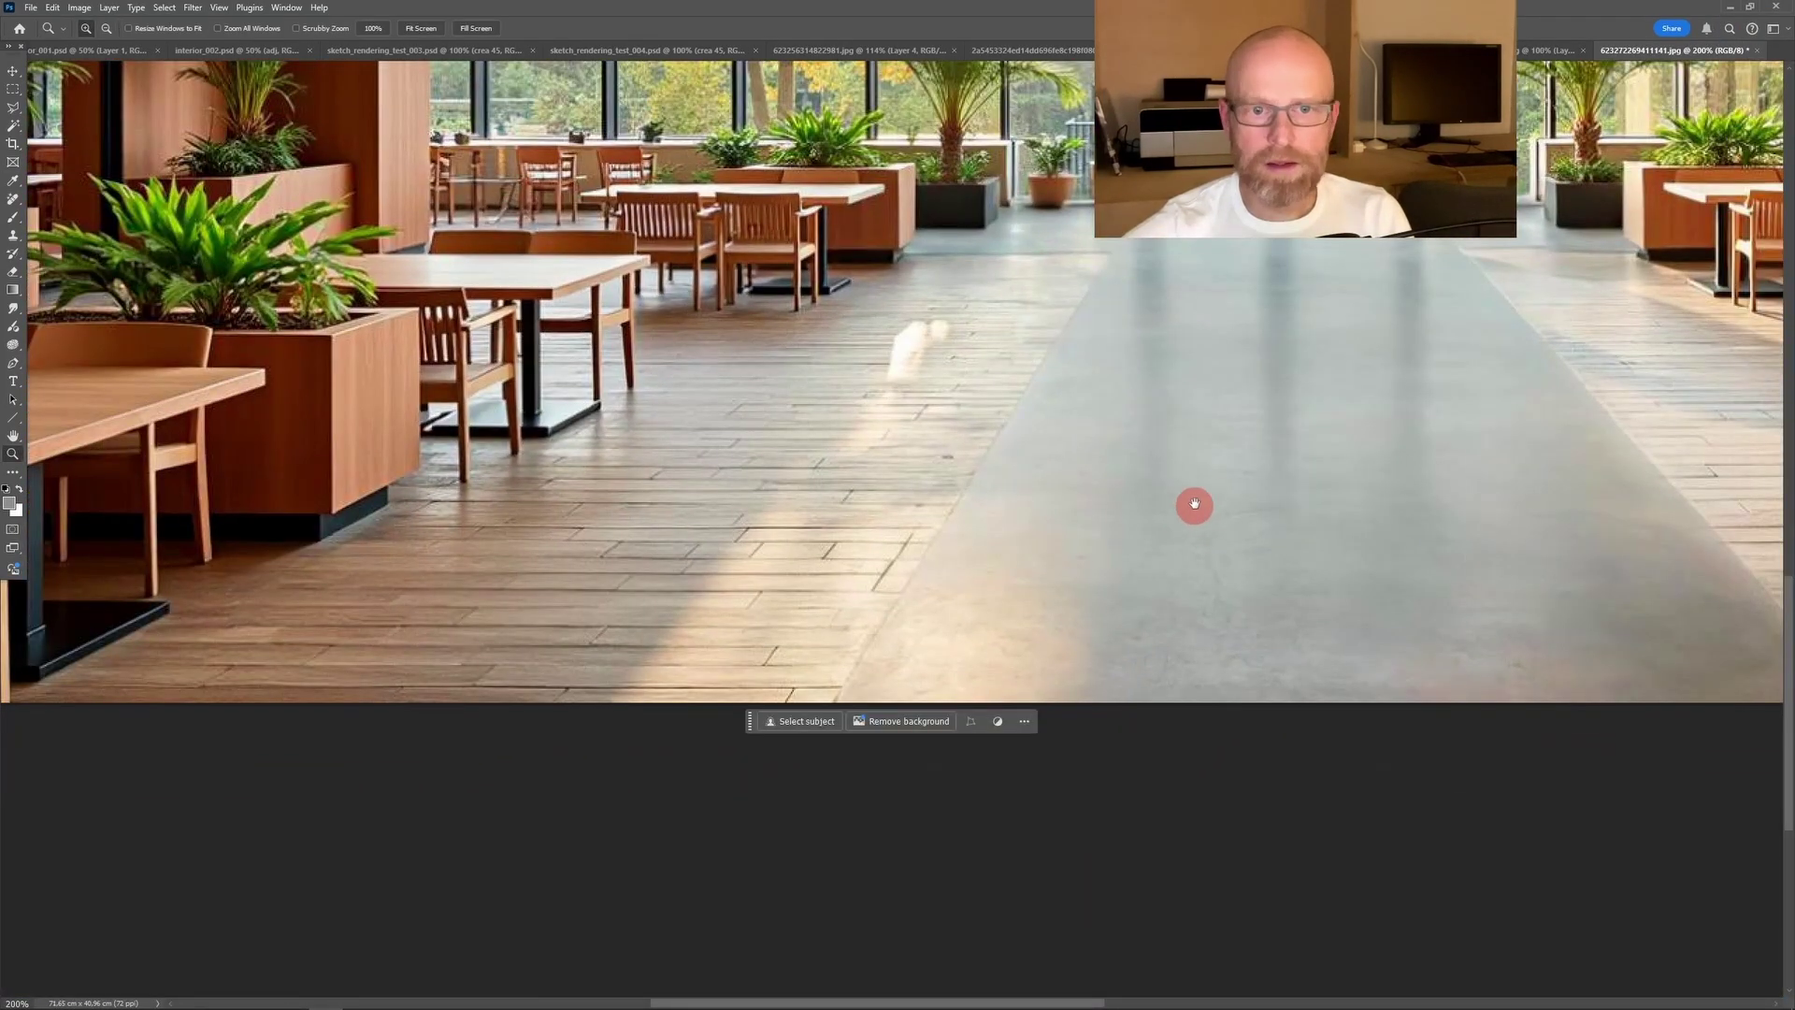
- Open the Scenario Changer tool from PromeAI's AI Tools collection
scroll(1054, 697, up, 2)
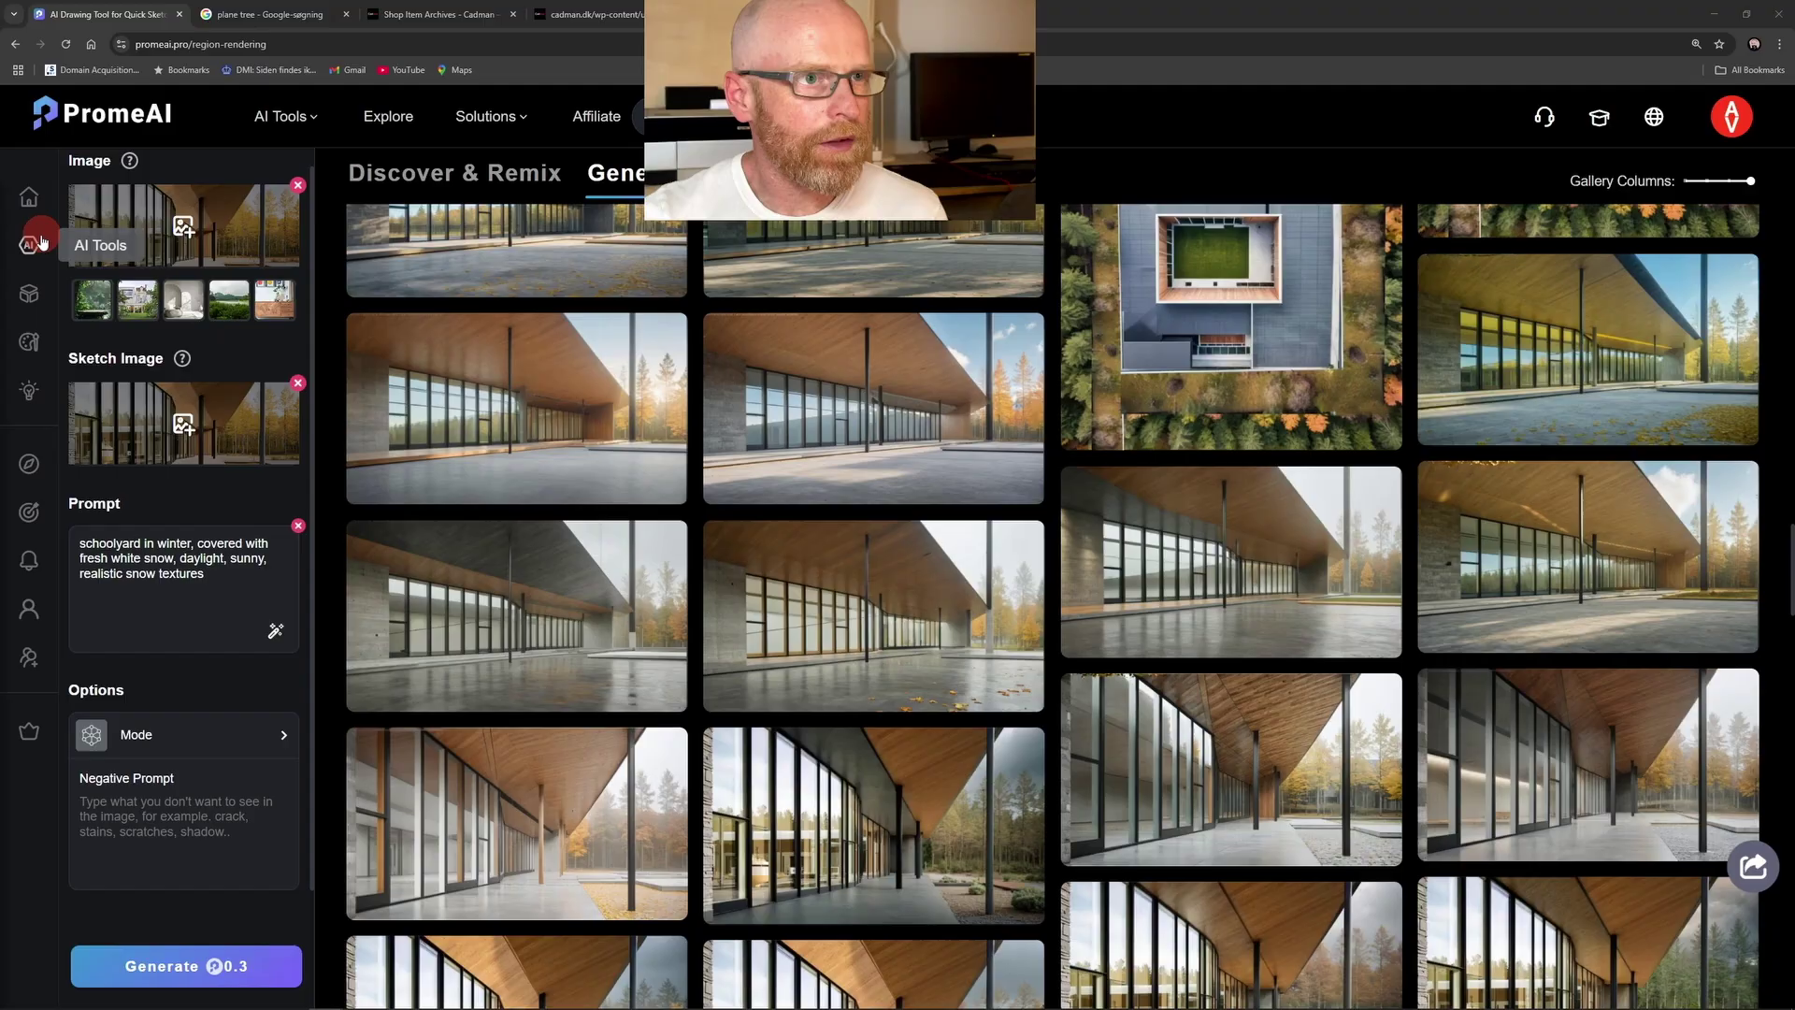
click(29, 241)
scroll(228, 618, down, 5)
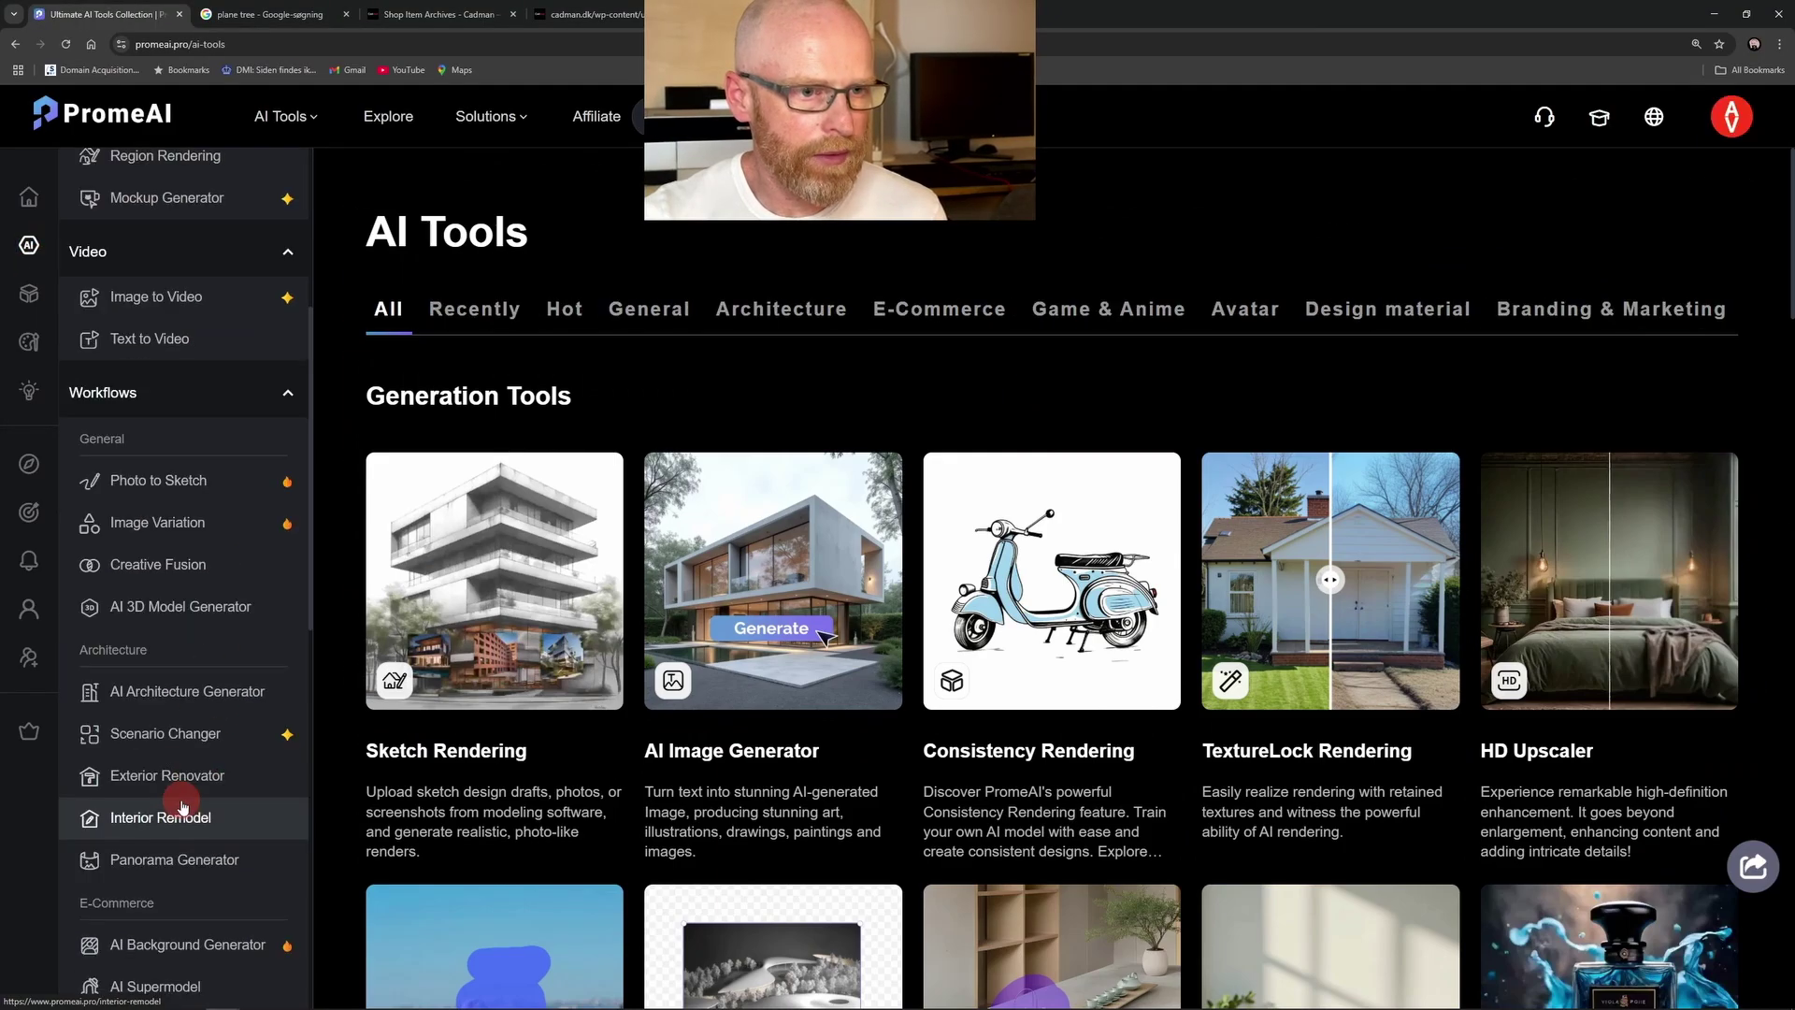
click(182, 744)
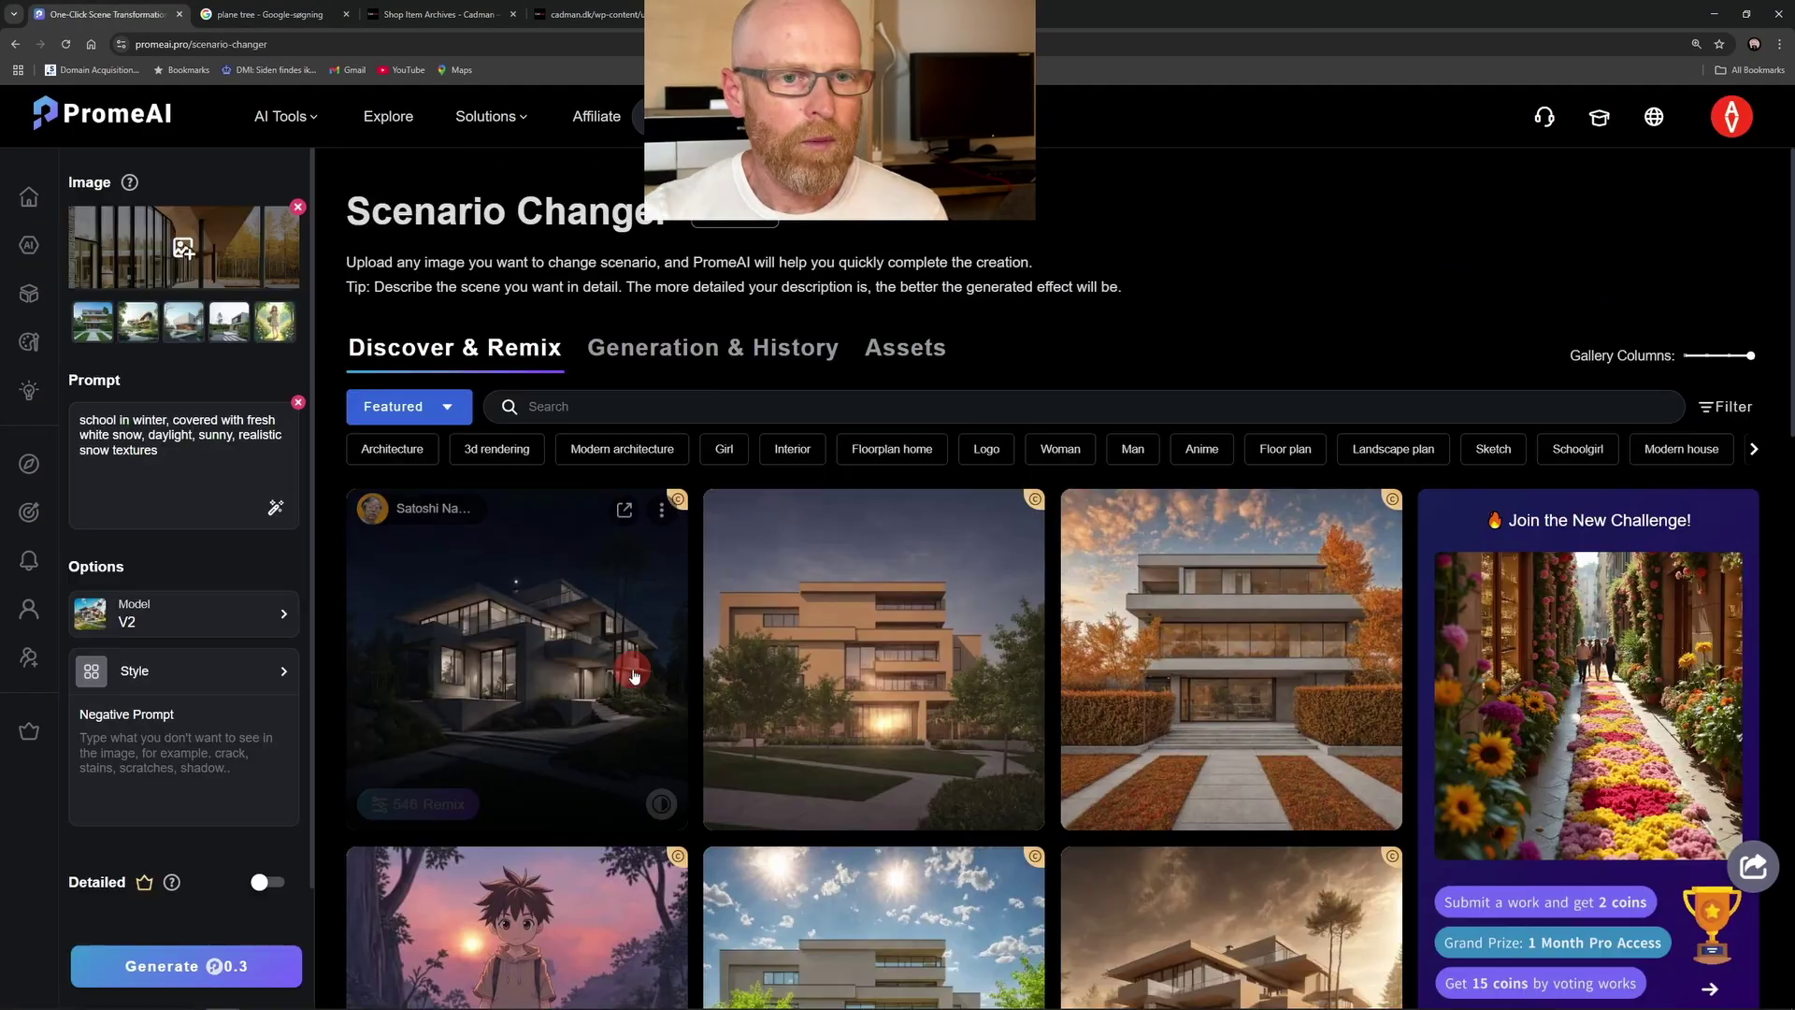
- View a snowy winter schoolyard render full-size from the Scenario Changer's Generation & History
click(606, 348)
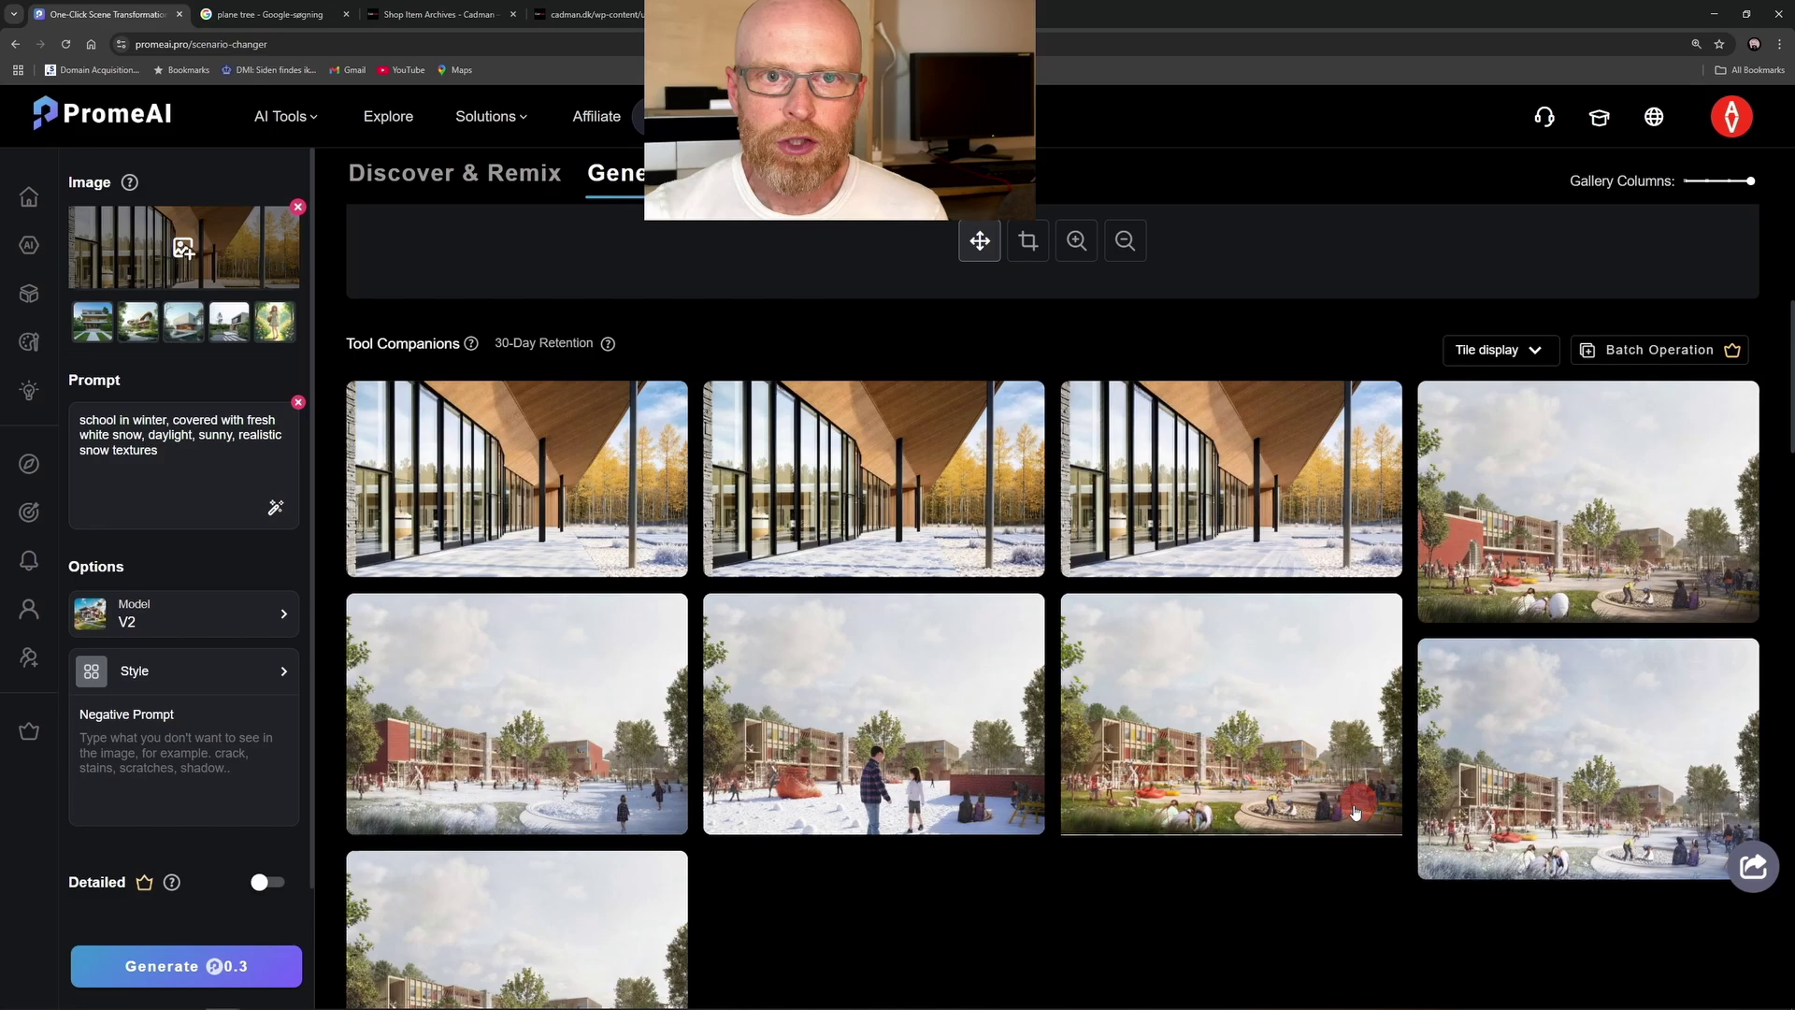
click(1219, 506)
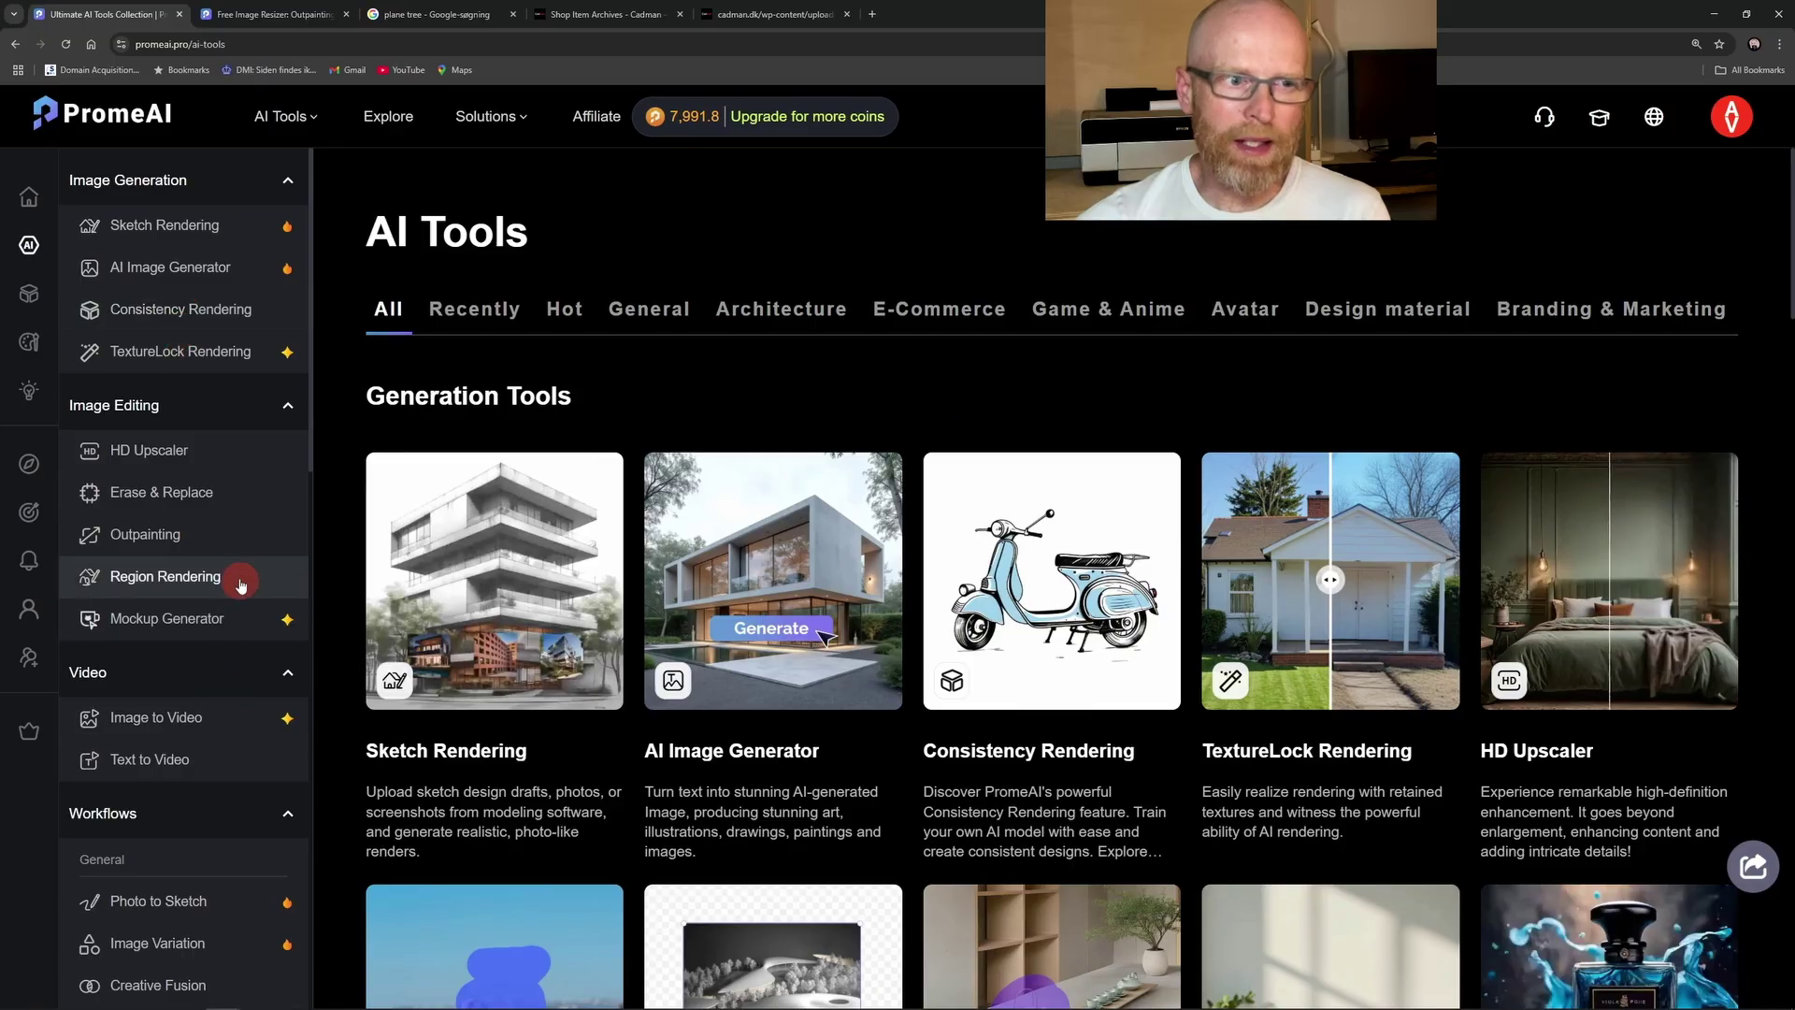
scroll(234, 570, down, 10)
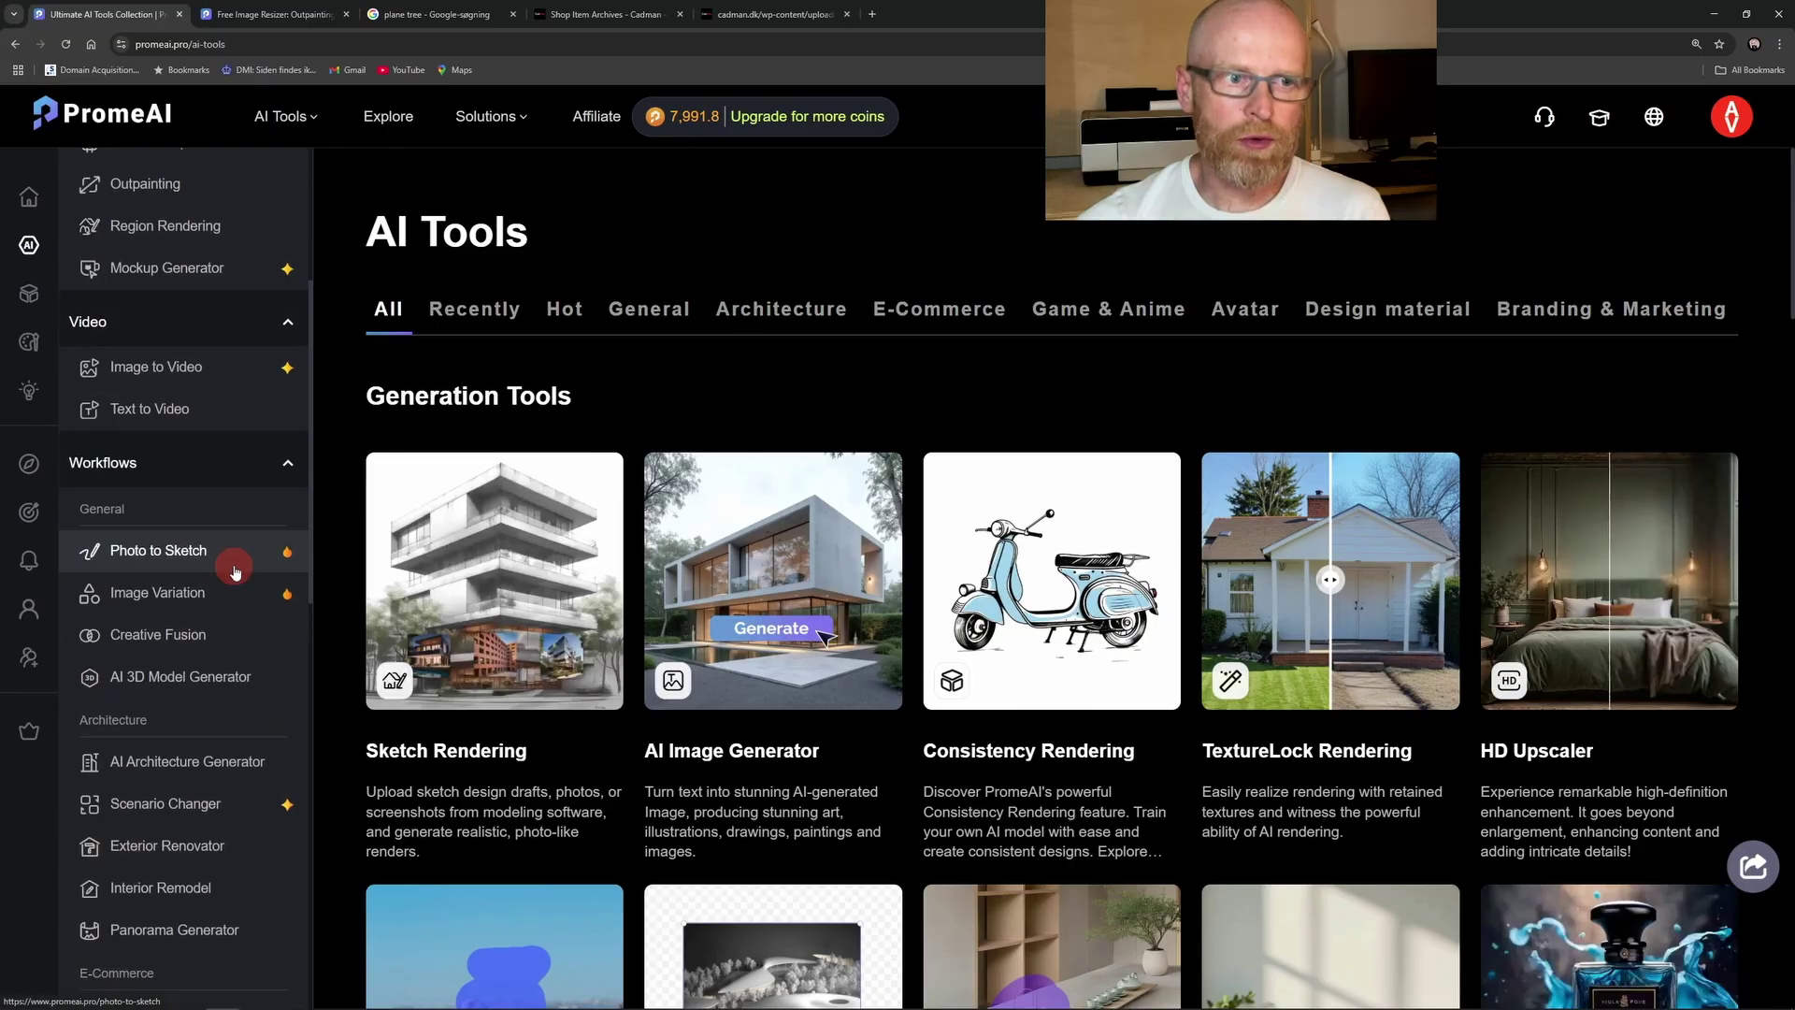
scroll(234, 571, down, 4)
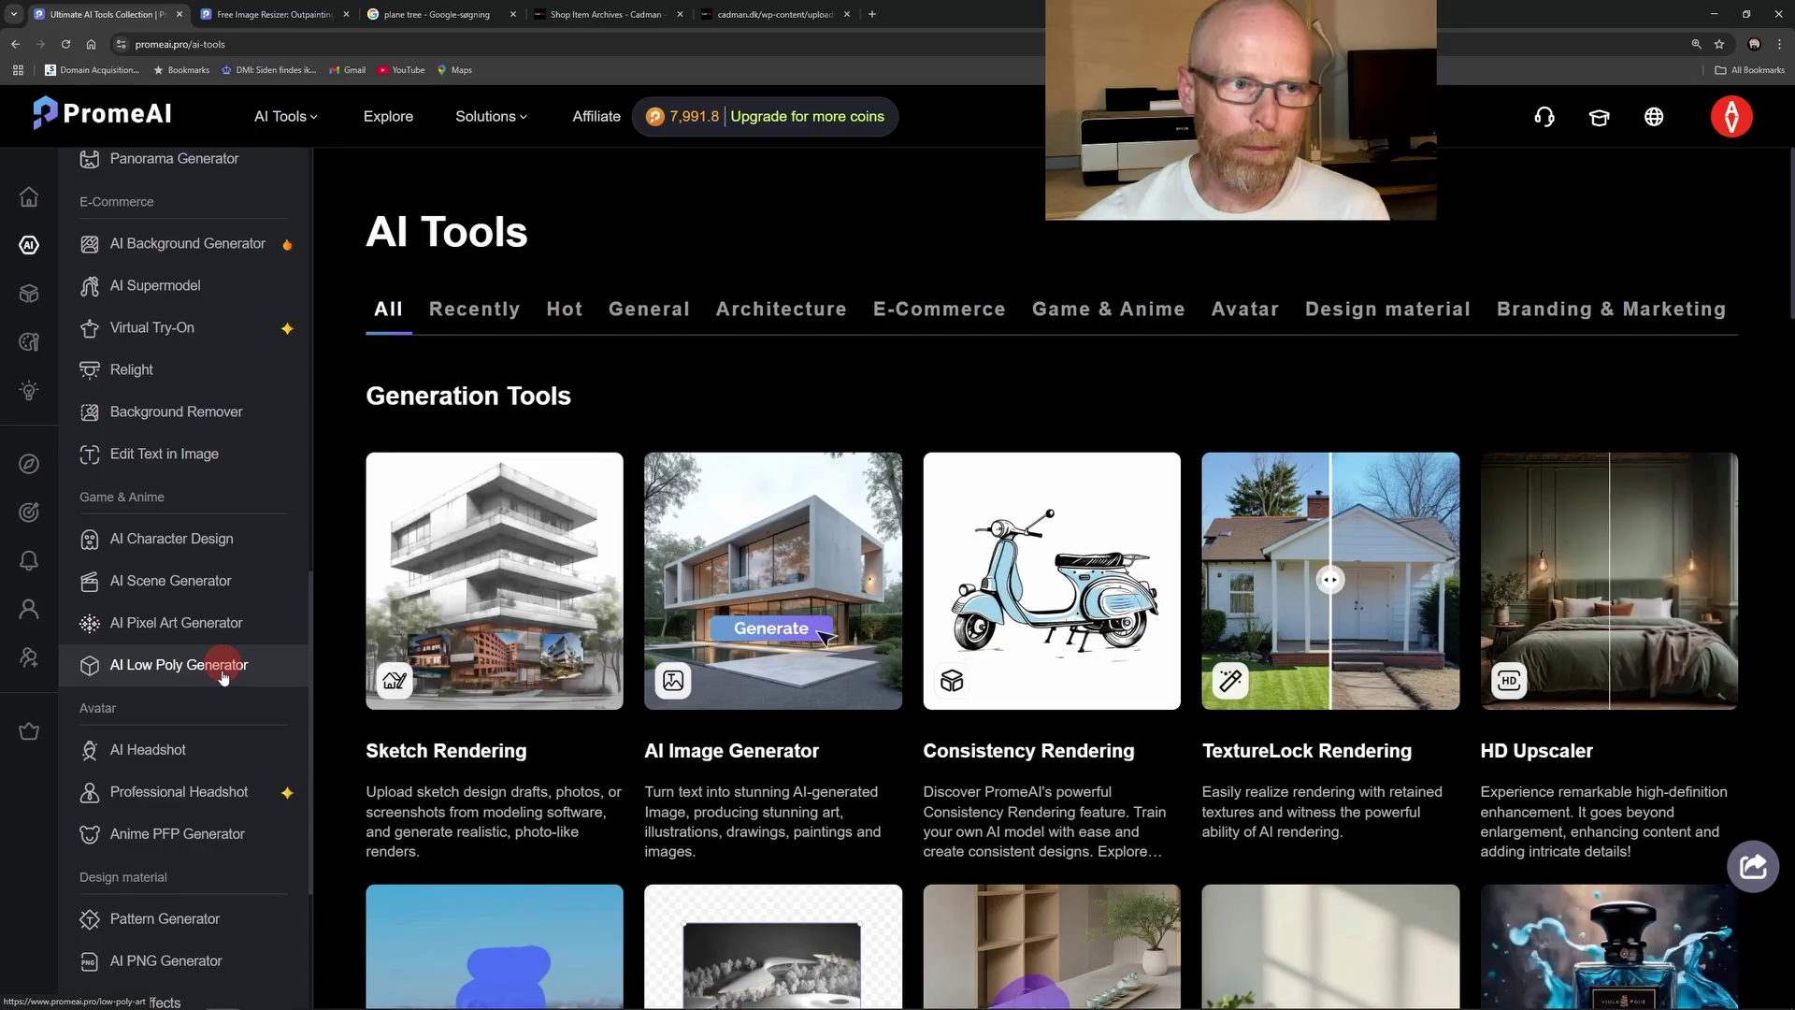
scroll(240, 439, up, 7)
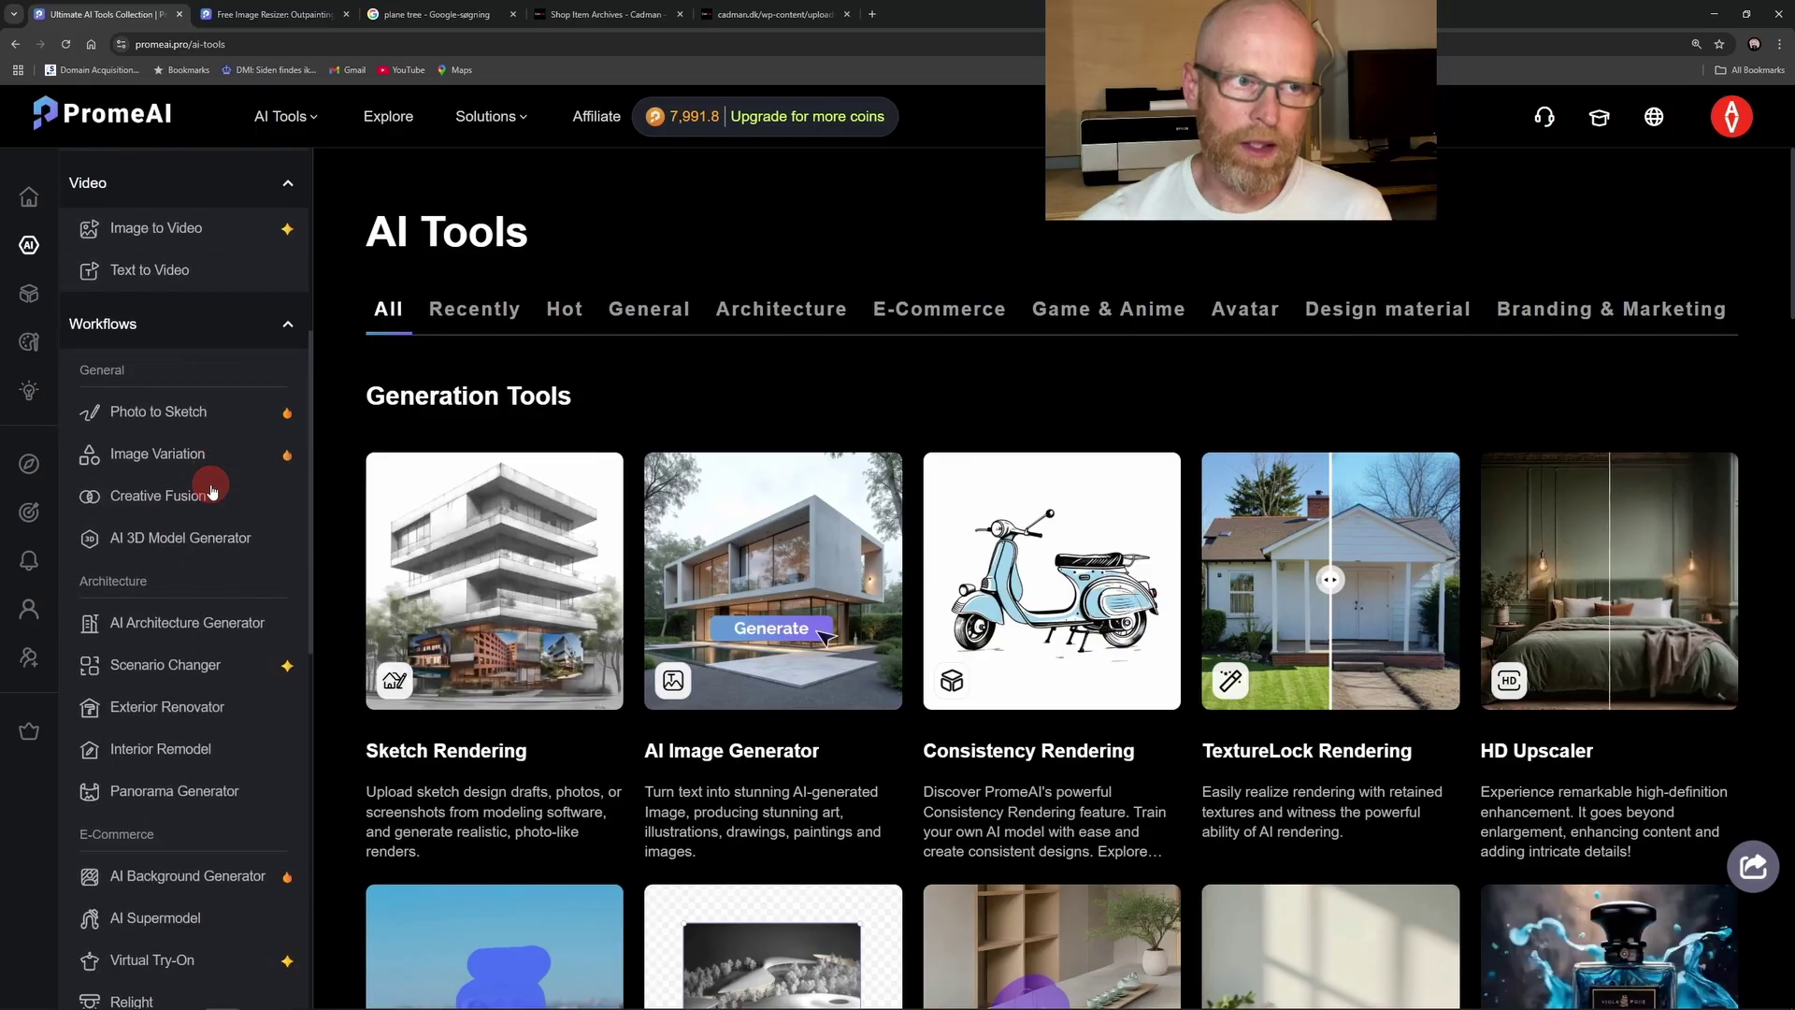
scroll(119, 325, up, 5)
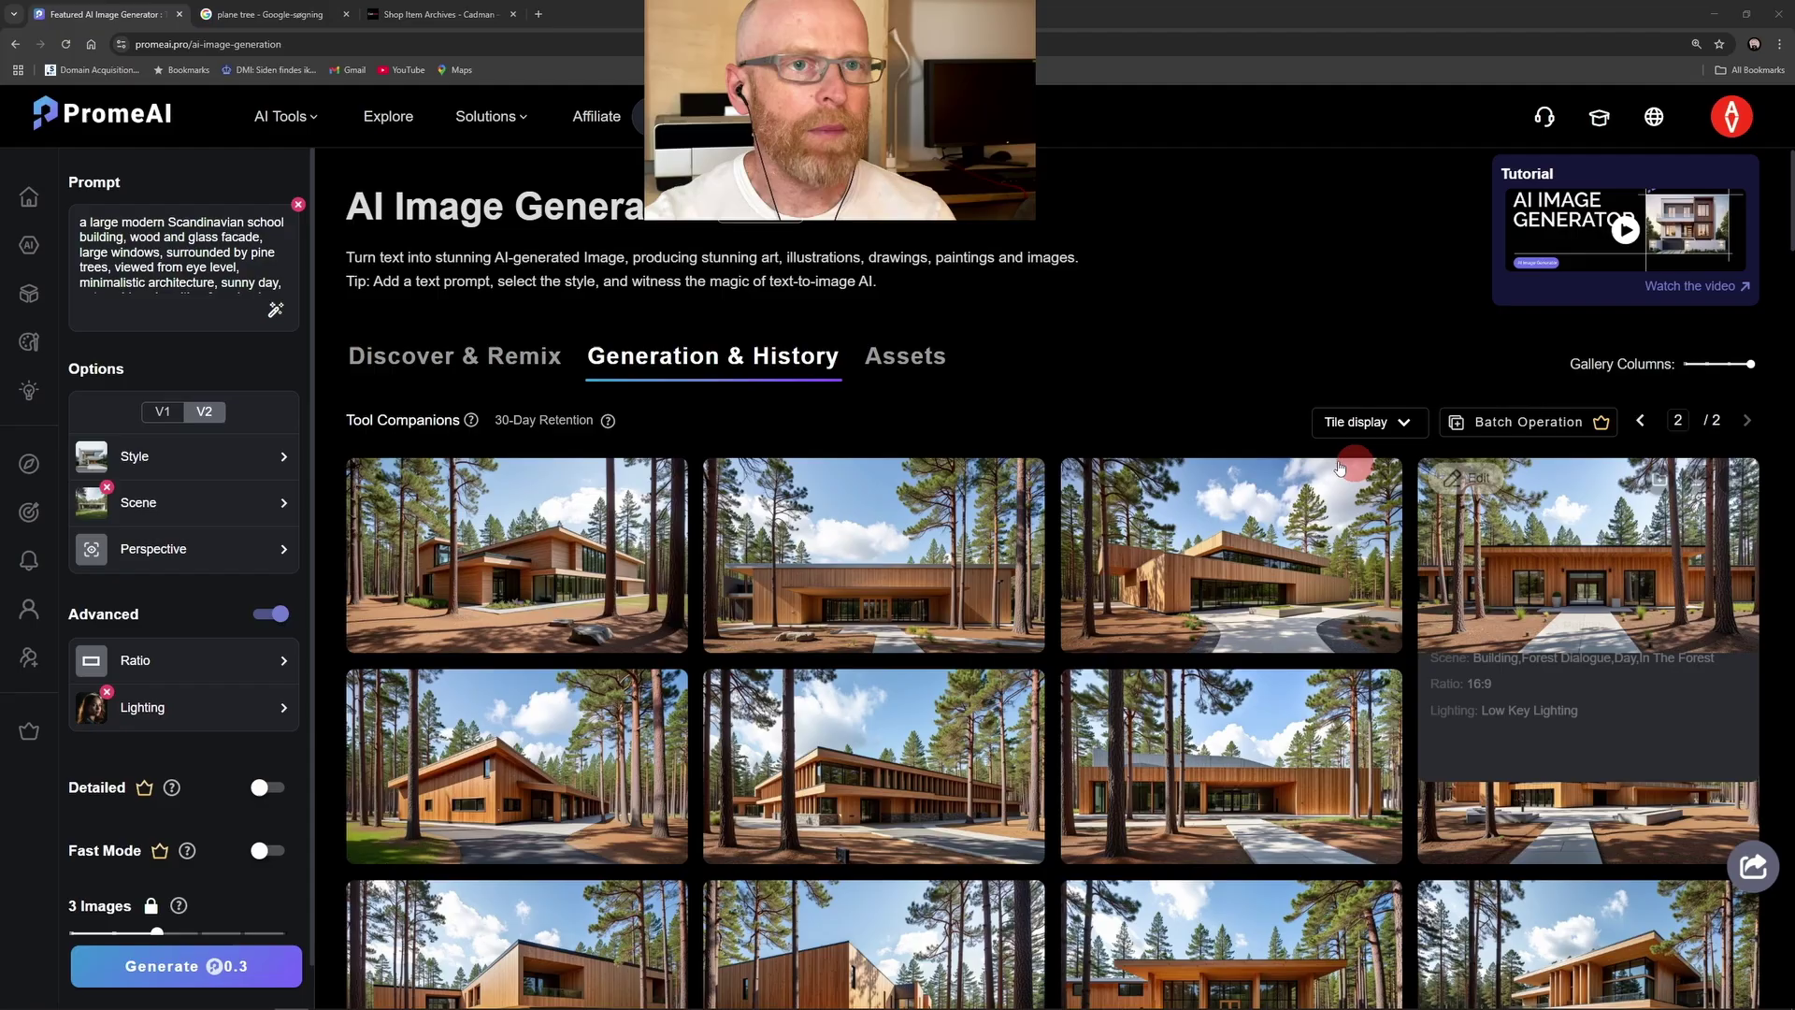
- Highlight the AI Image Generator and Region Rendering titles, then browse the Sketch Rendering history to the autumn aerial render
drag(696, 210, 383, 211)
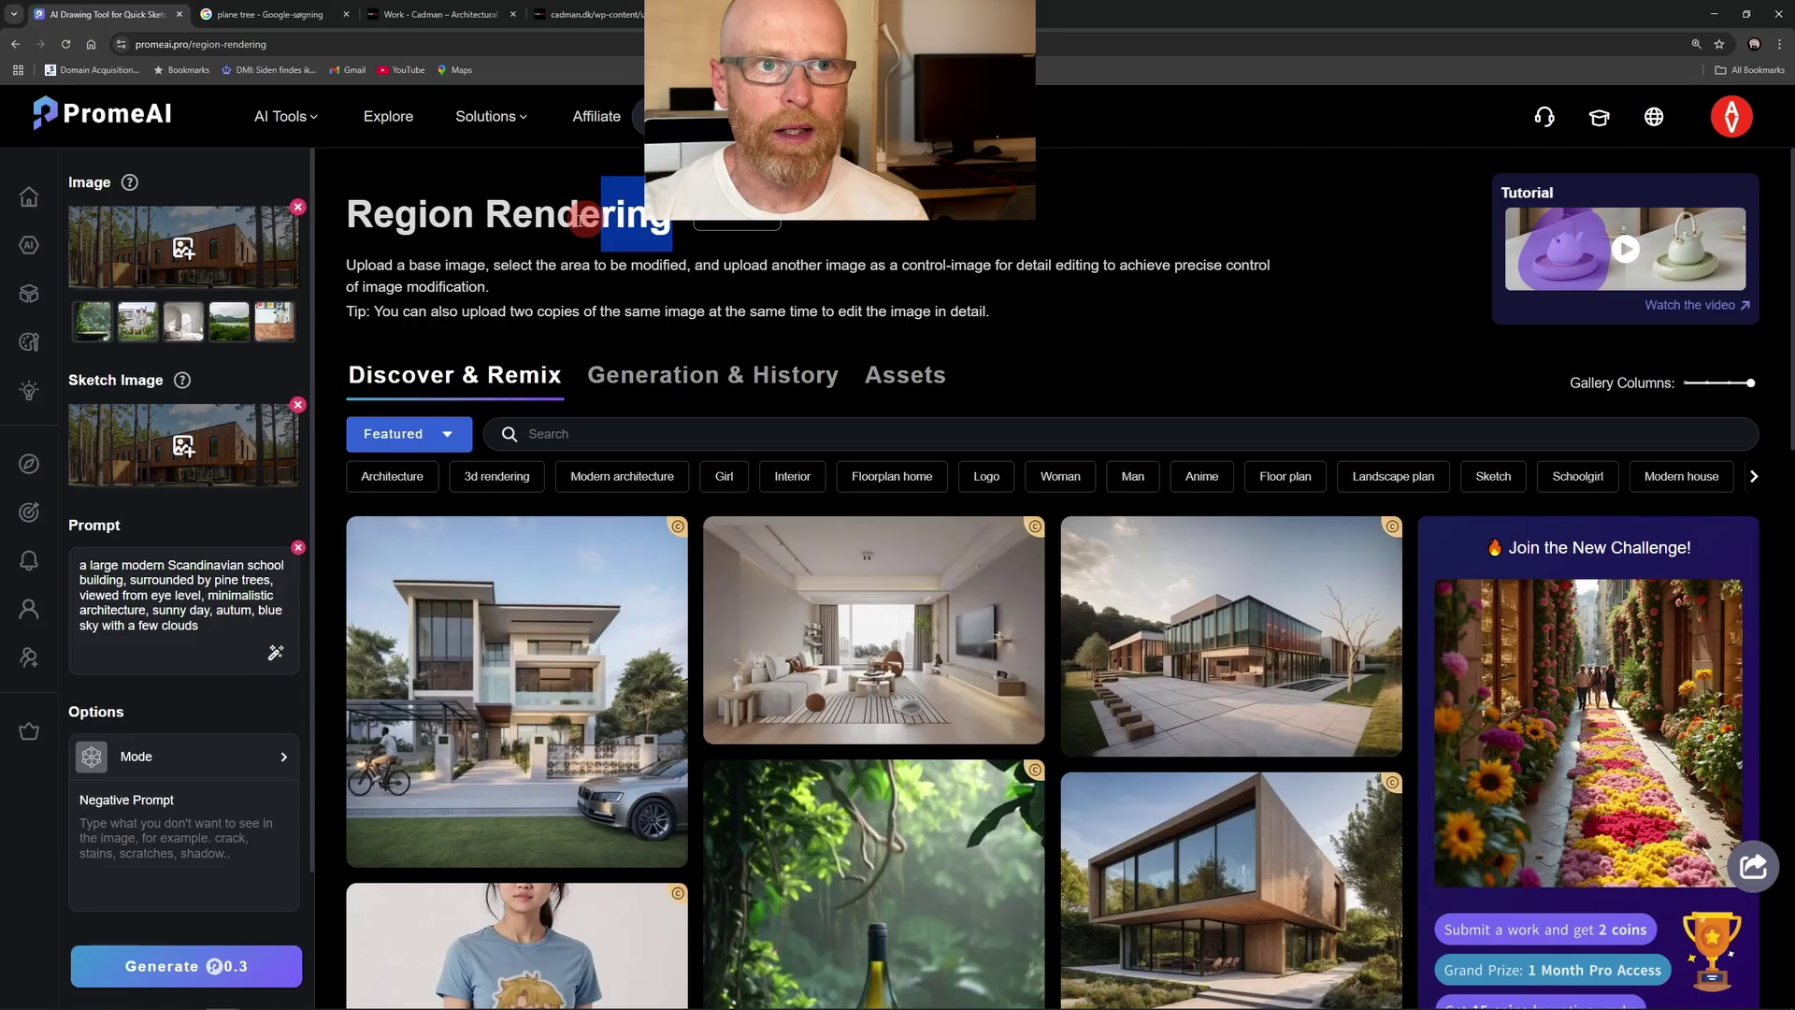
drag(669, 215, 362, 224)
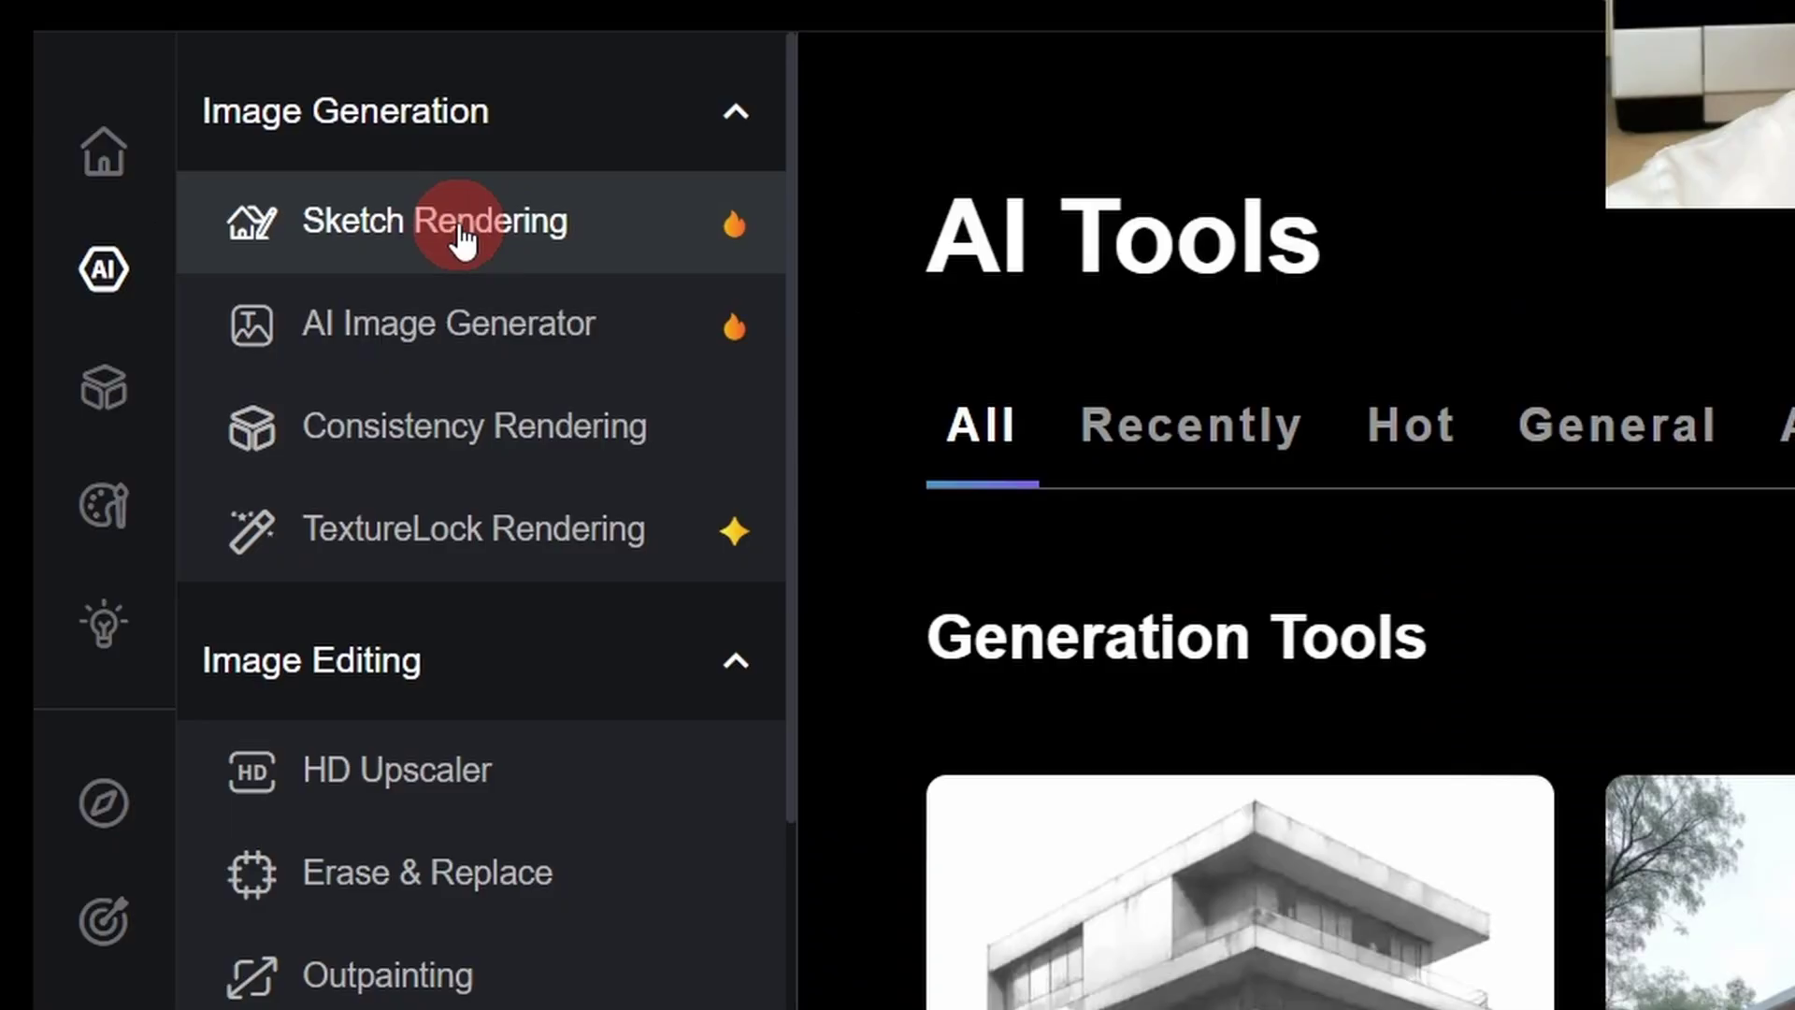
click(176, 230)
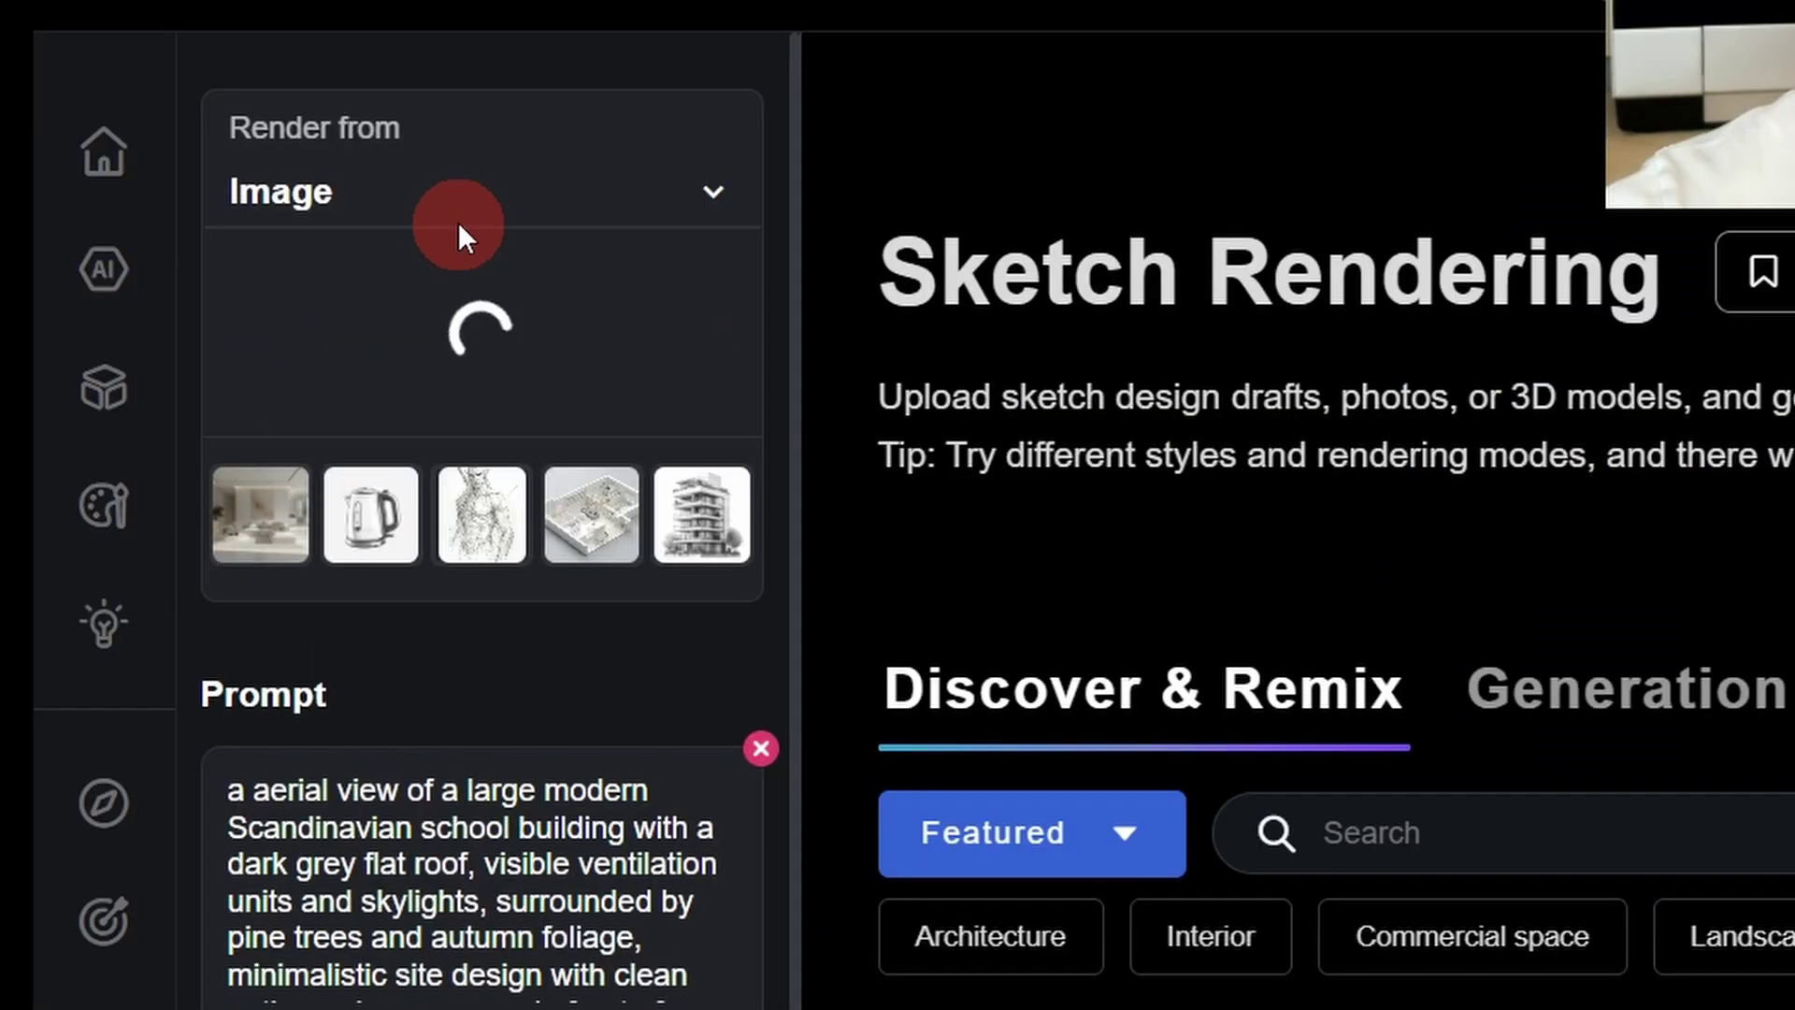
click(758, 429)
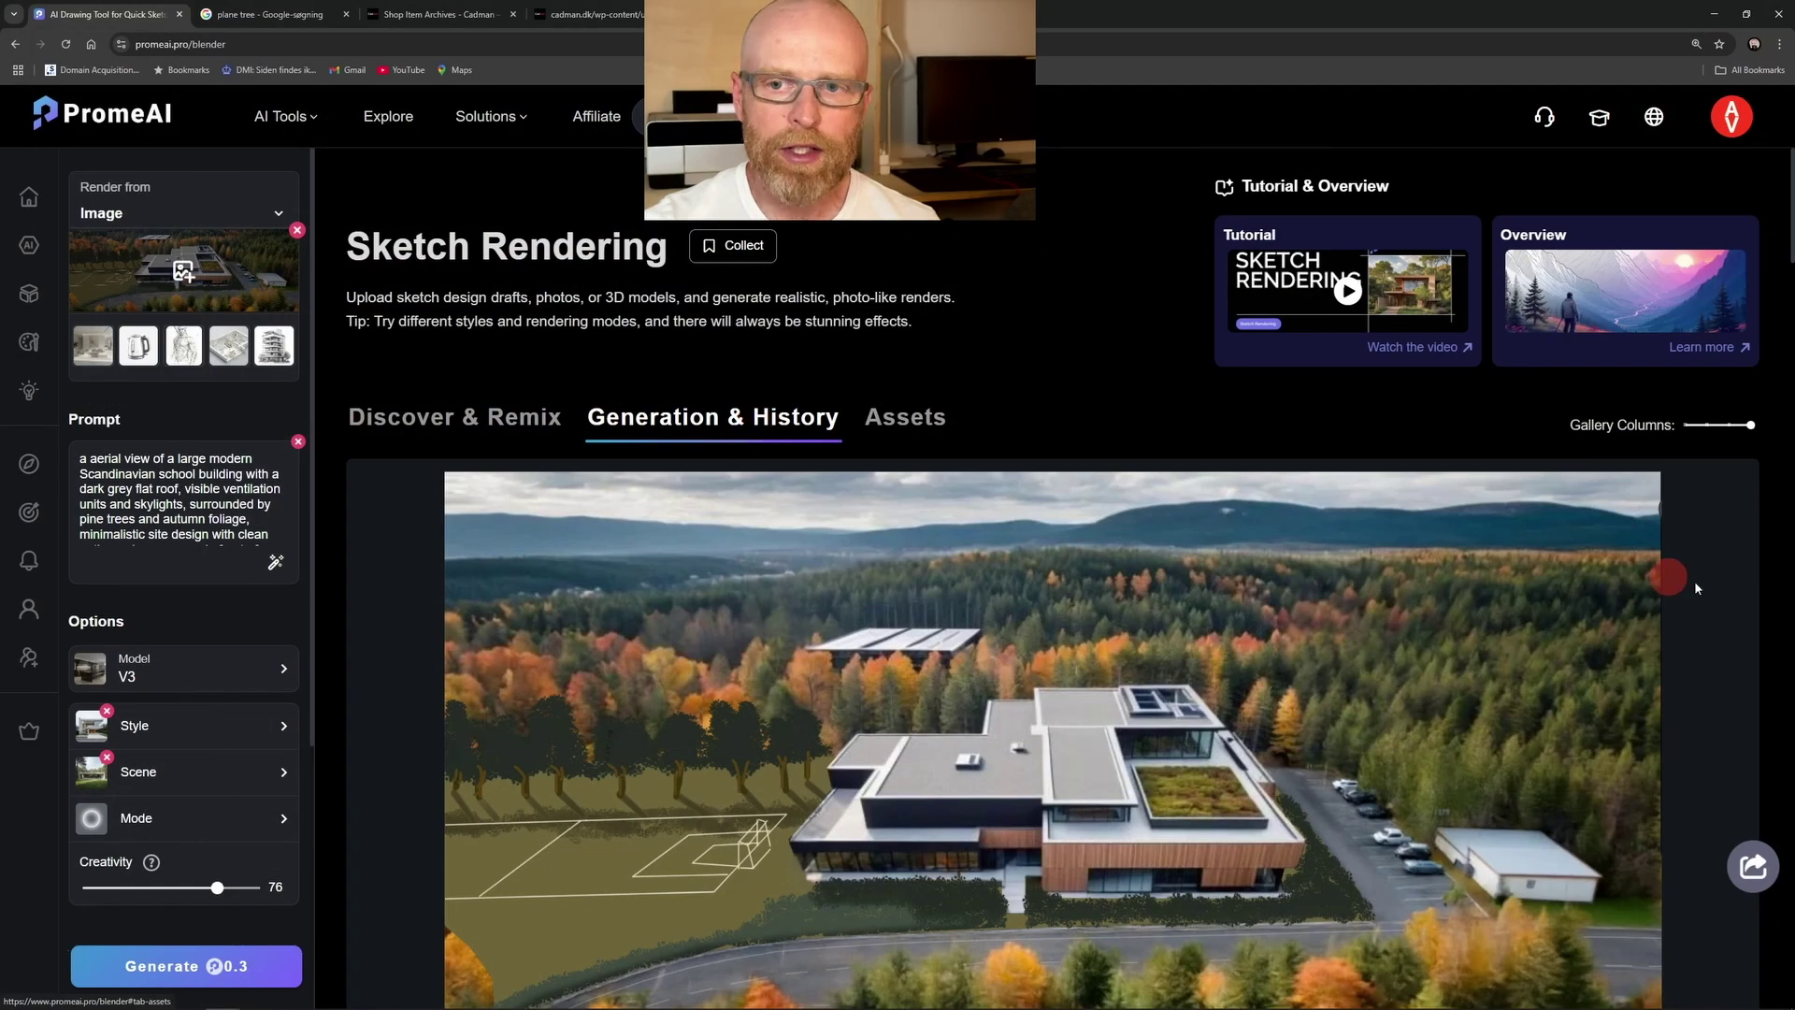
scroll(1598, 542, down, 10)
mouse_move(1401, 533)
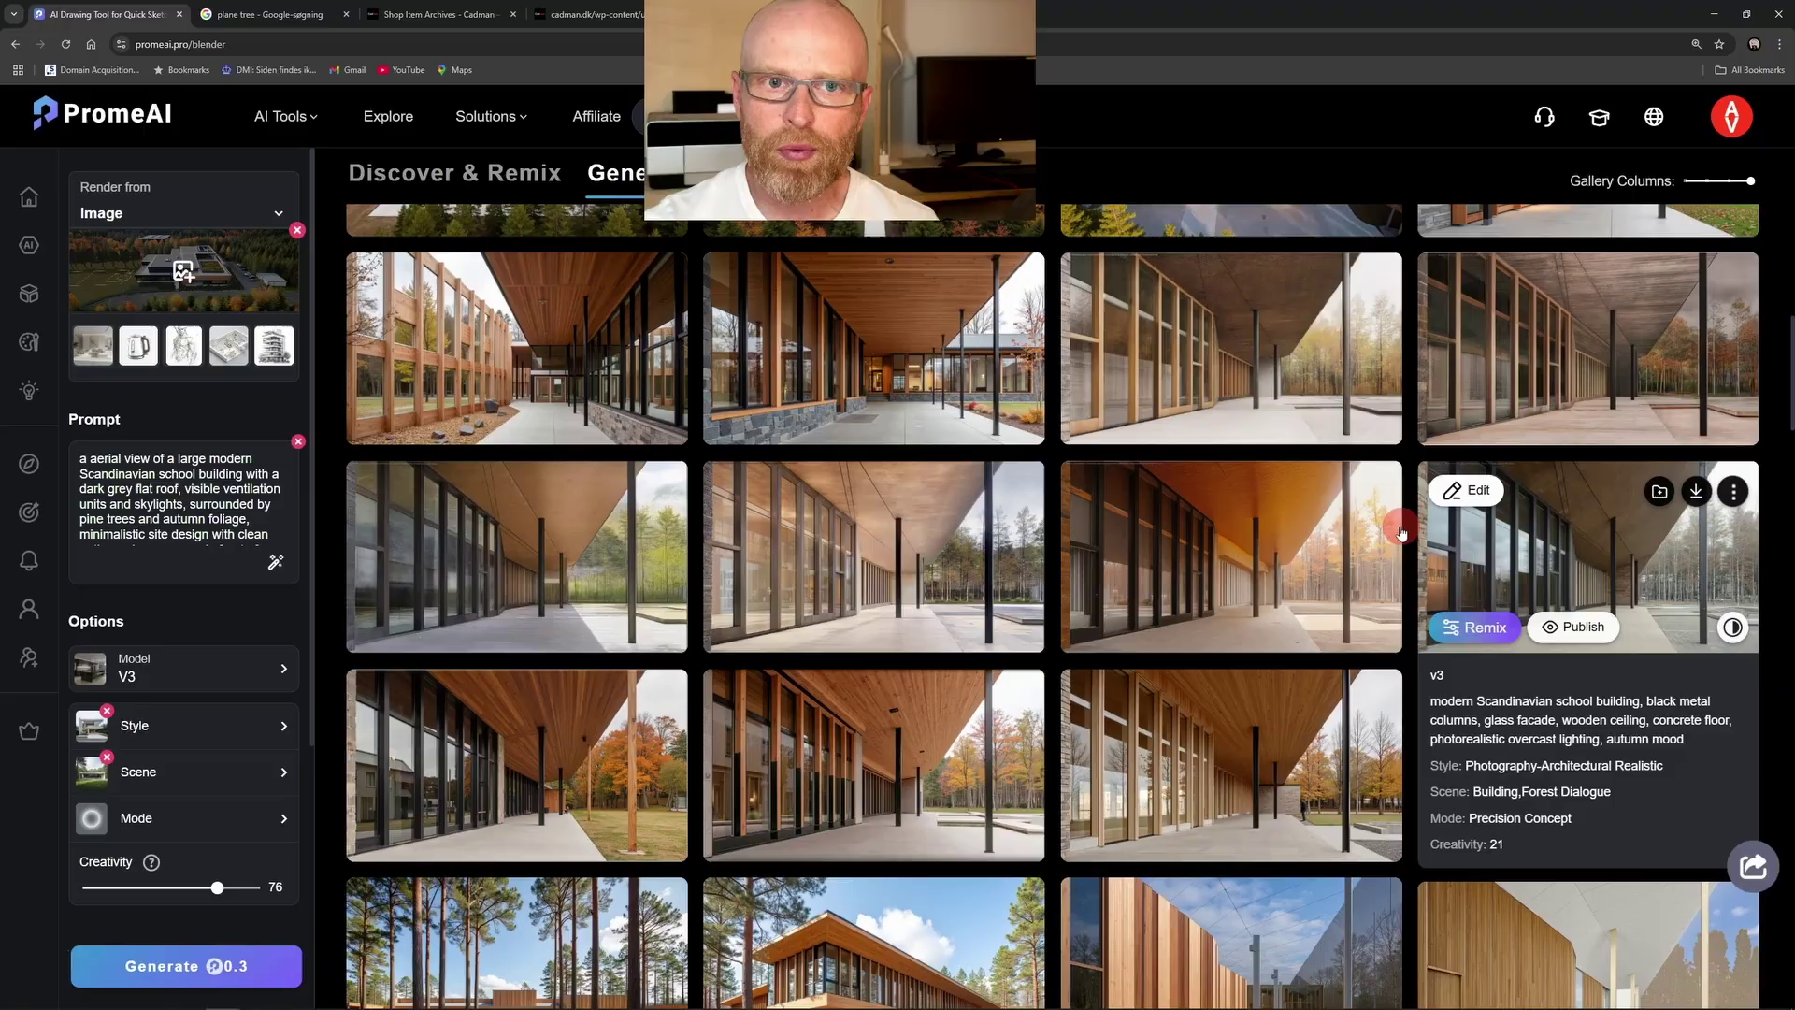
scroll(1401, 533, down, 15)
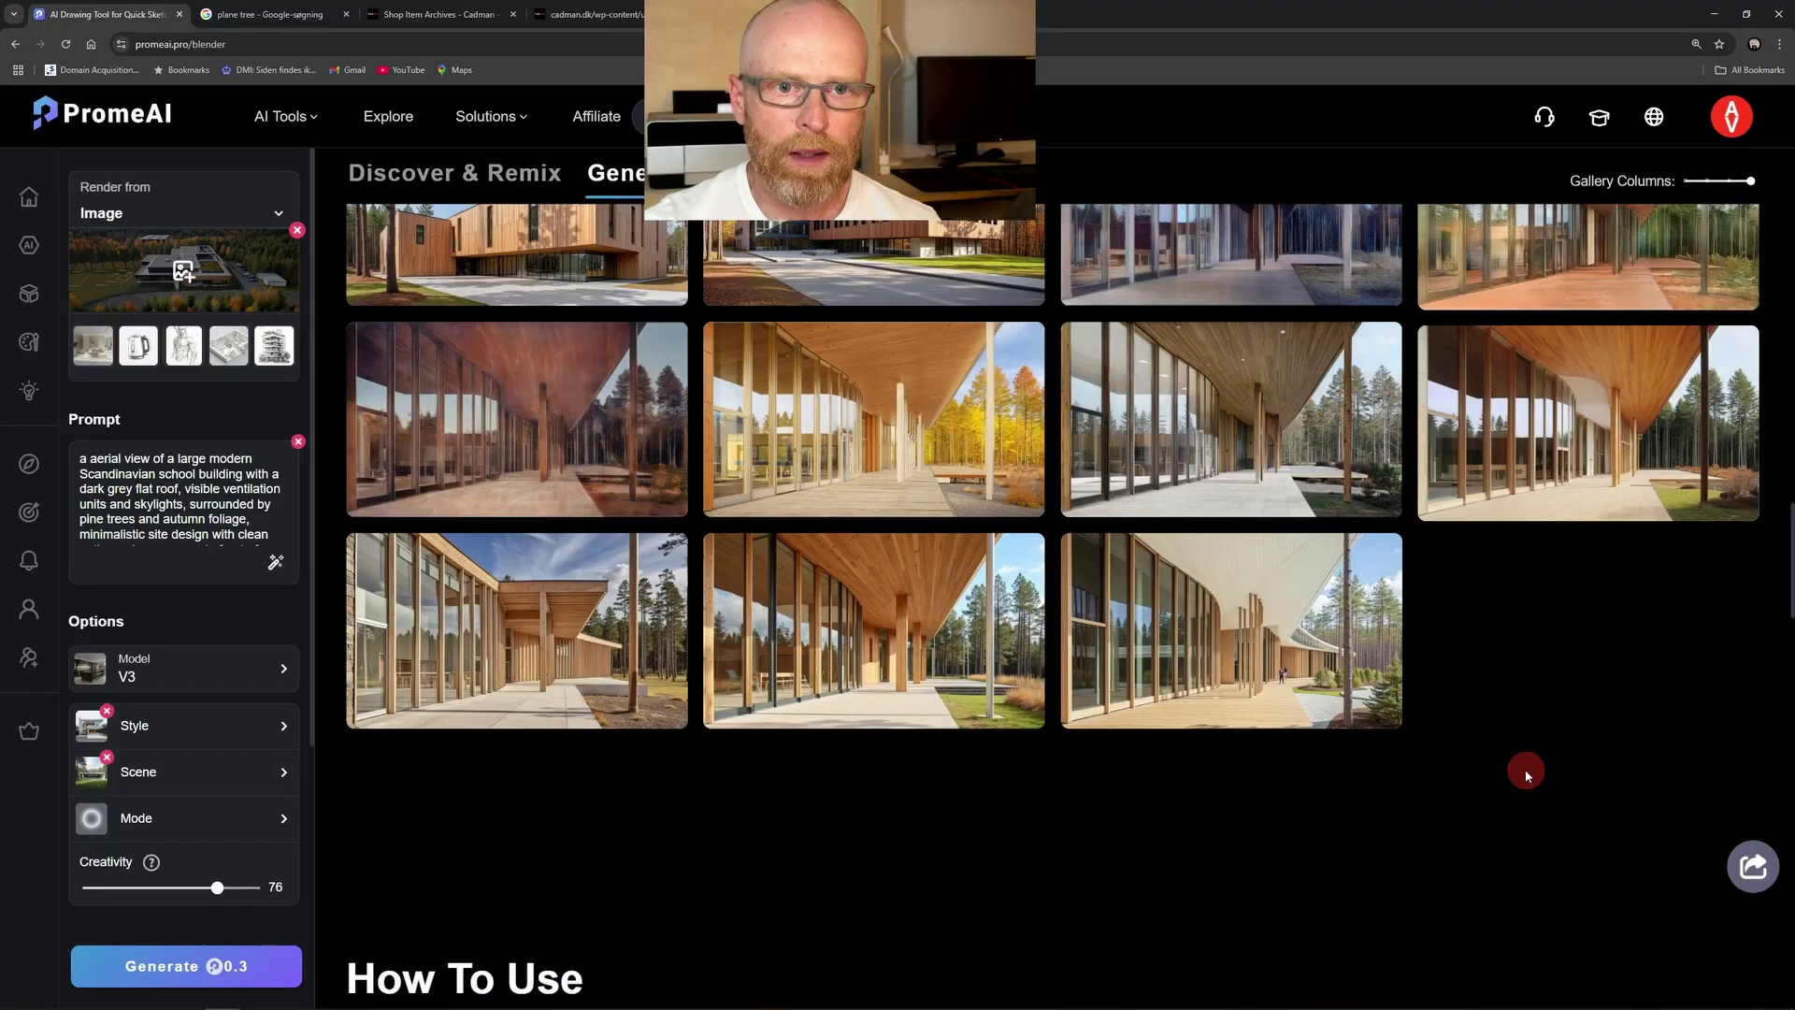
scroll(1524, 804, up, 20)
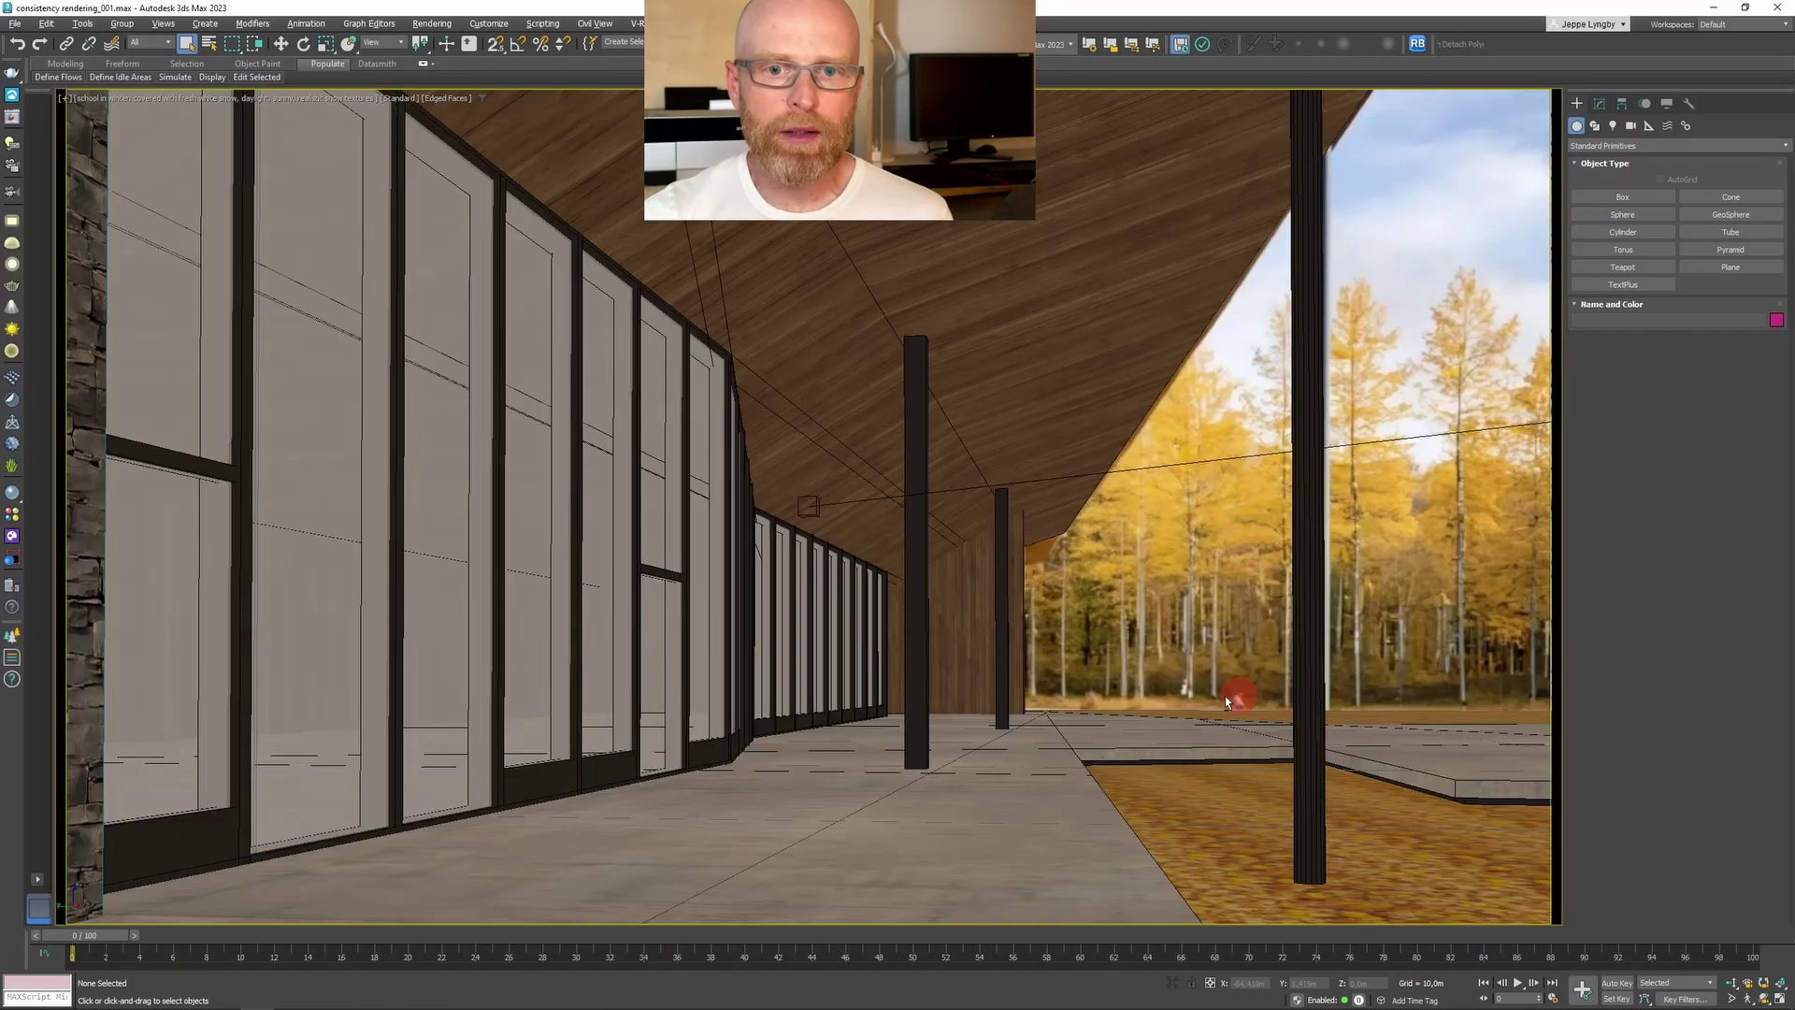
- Select the black walkway column with the Move tool, then deselect it
click(905, 400)
key(w)
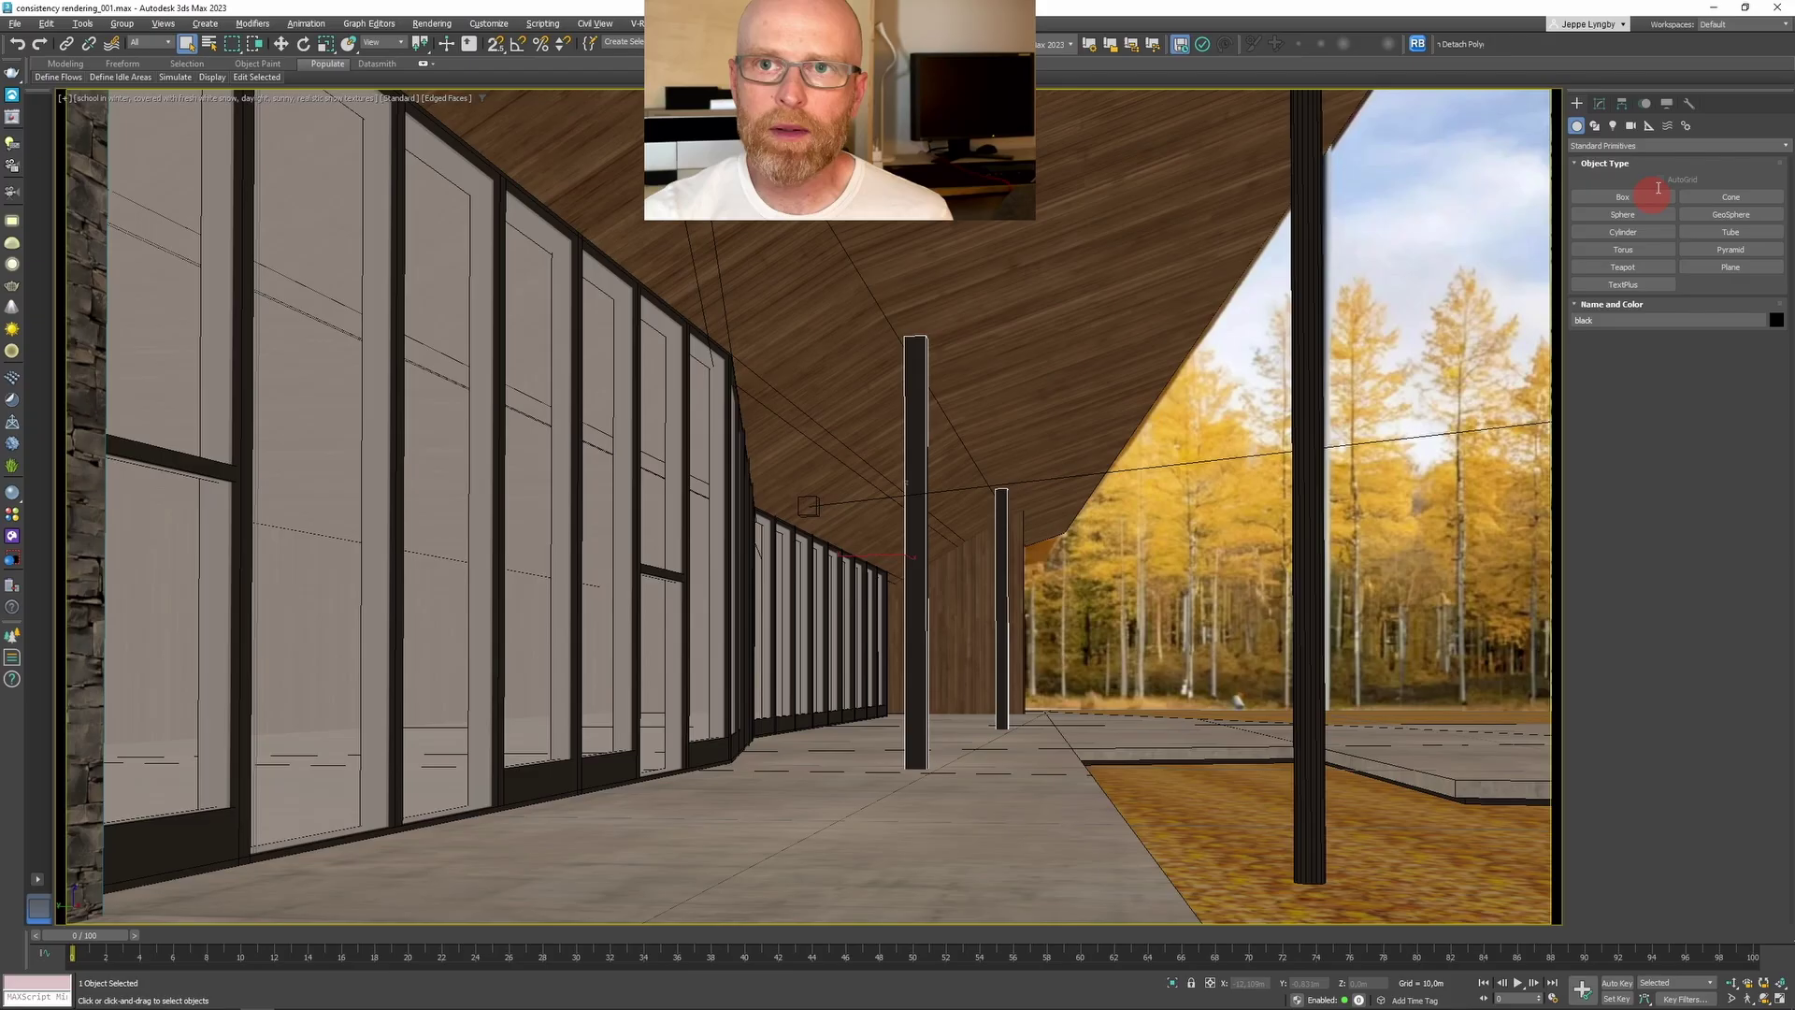
click(910, 397)
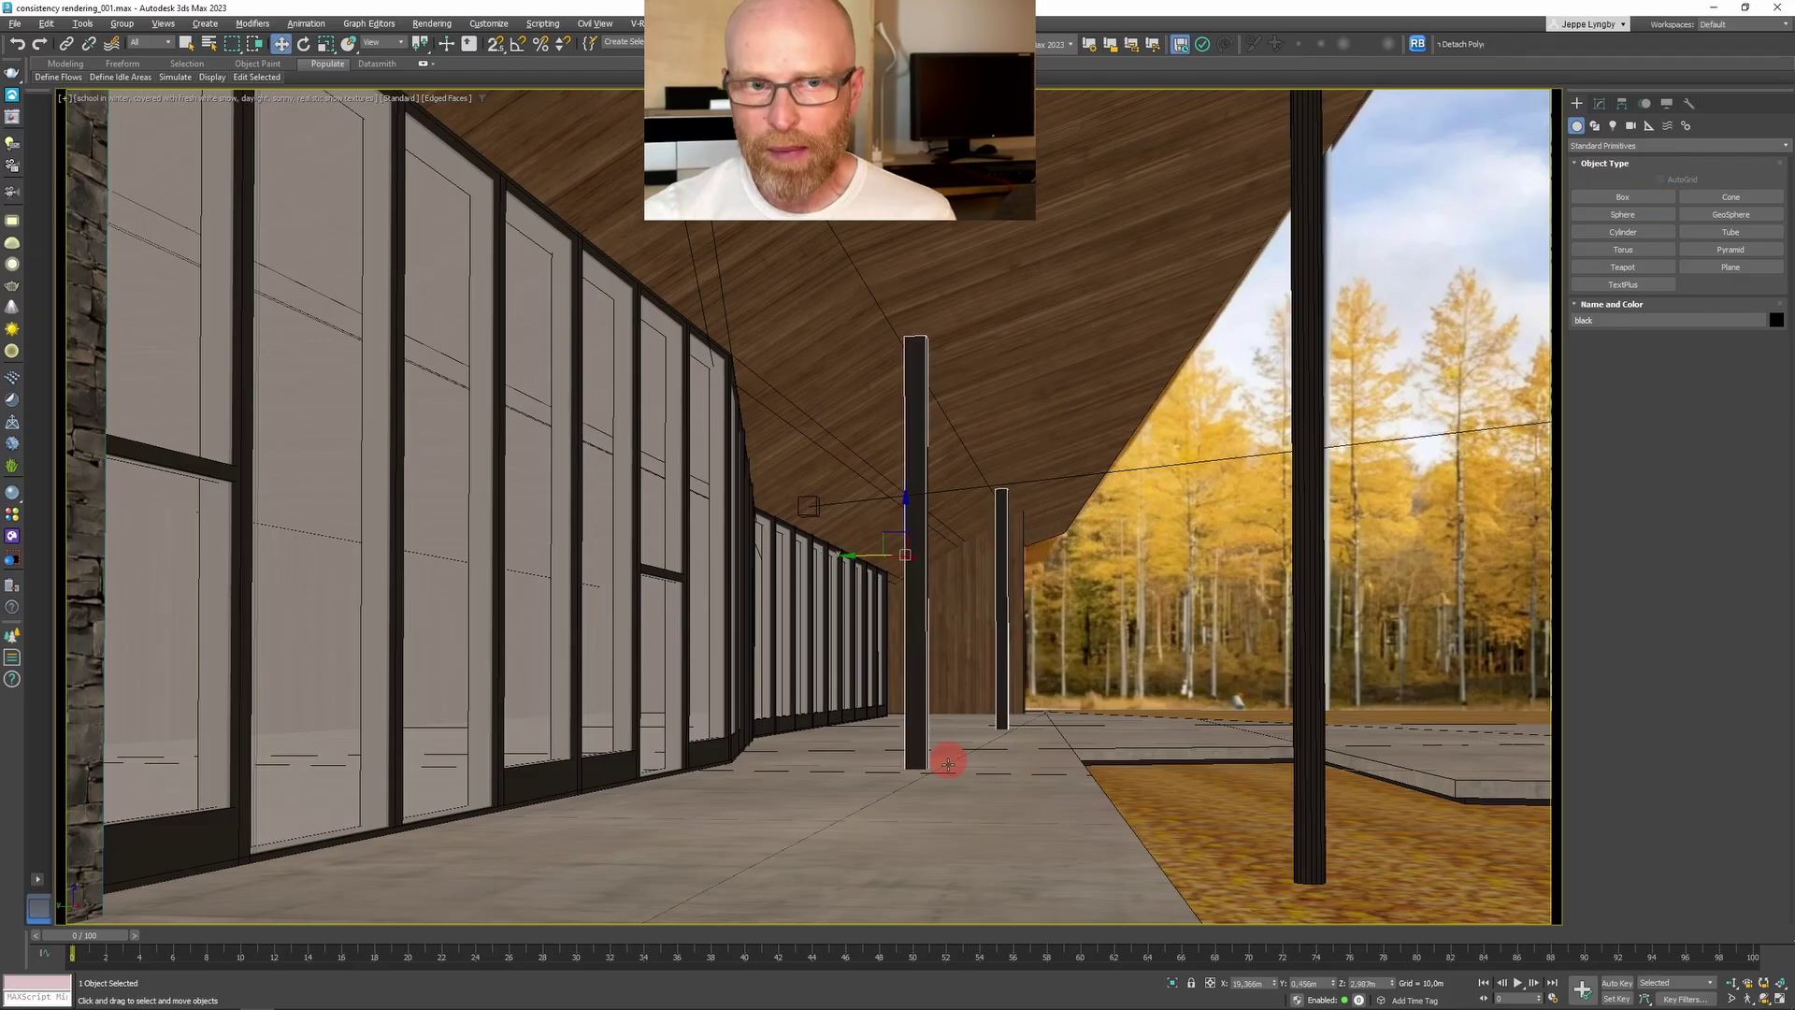
click(1176, 458)
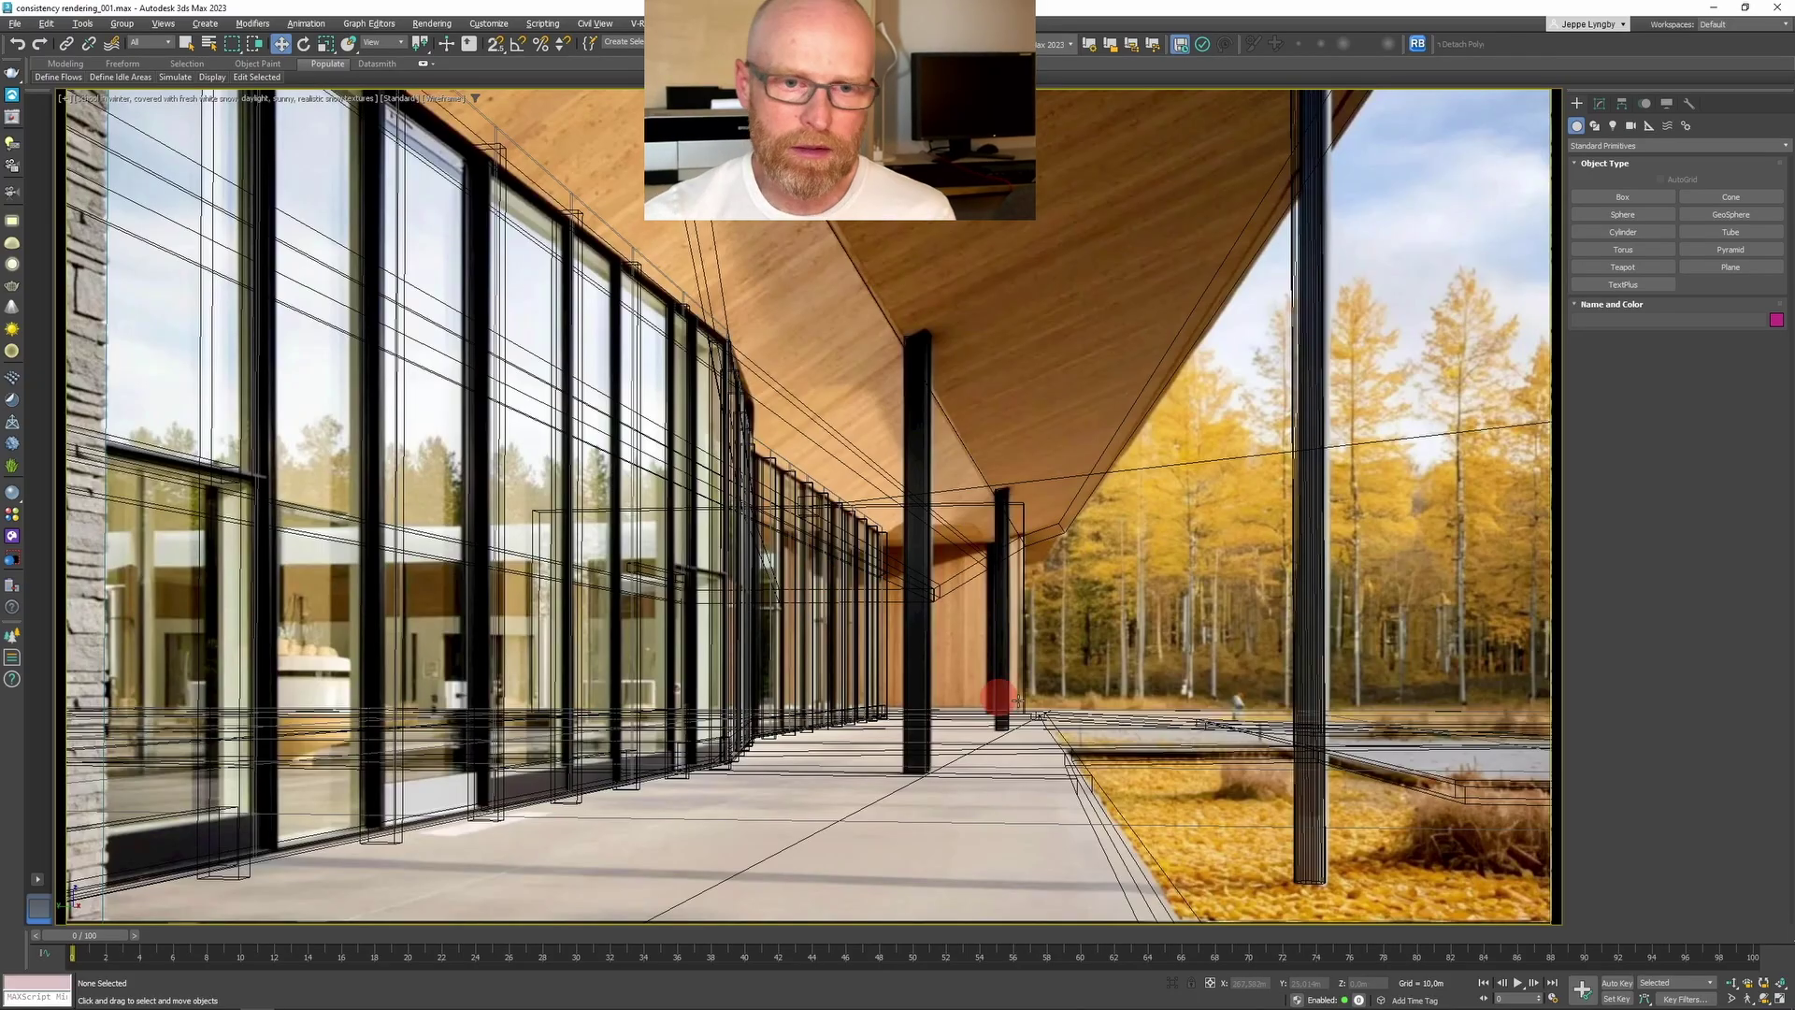
- Check school_003.jpg in the Photos viewer, then close it to return to 3ds Max
key(alt+Tab)
key(Tab)
key(Tab)
key(Tab)
key(Tab)
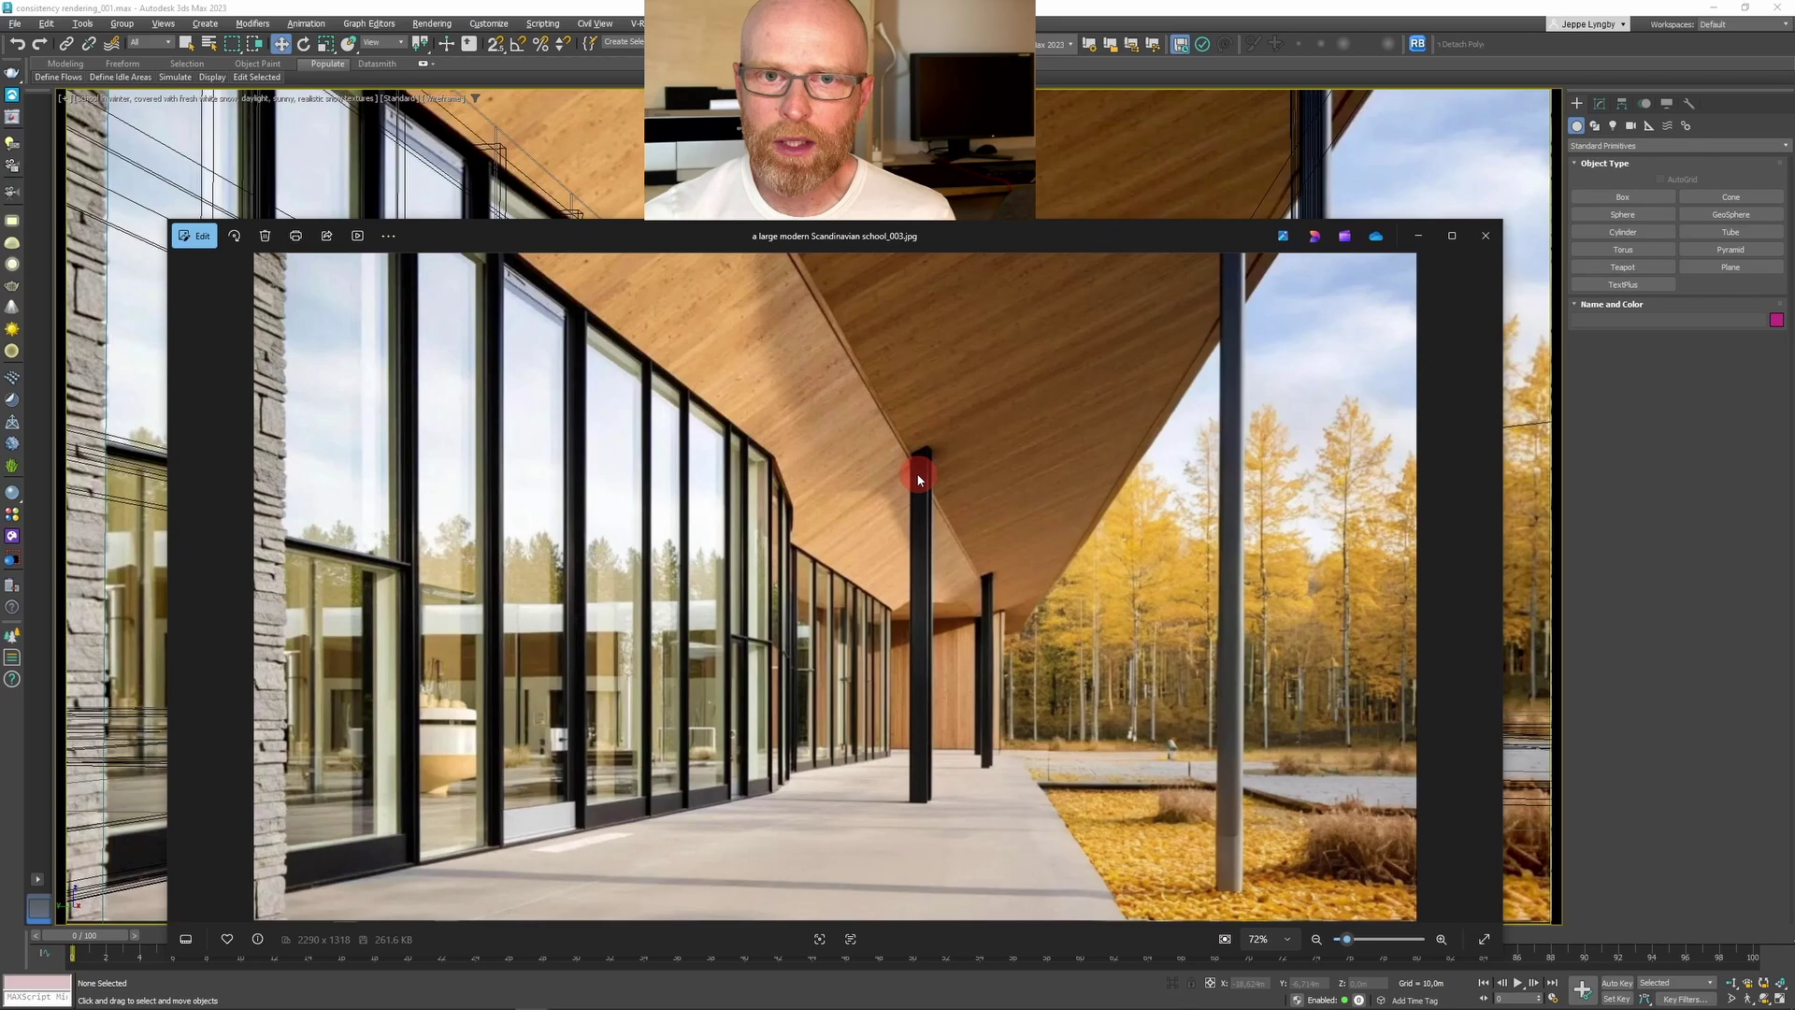
click(1486, 235)
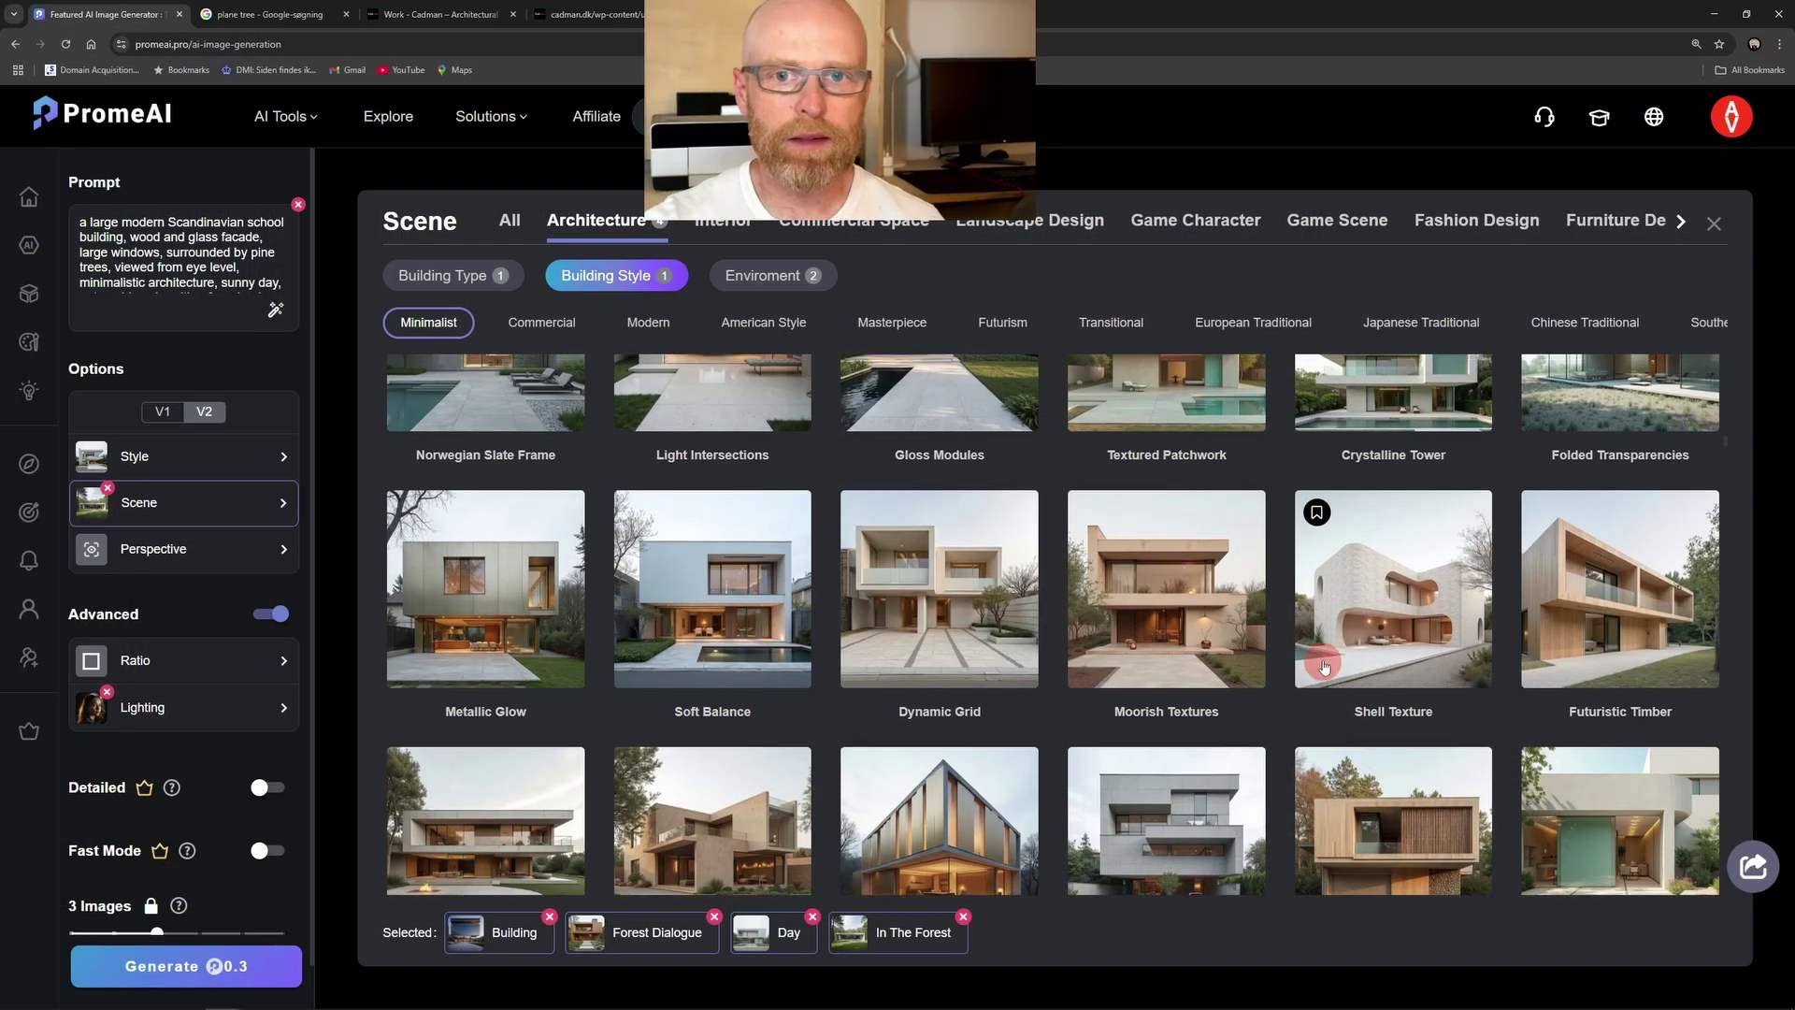
- Scroll the Scene gallery and Generation & History grid, then enlarge a generated wooden school render
scroll(1312, 659, down, 5)
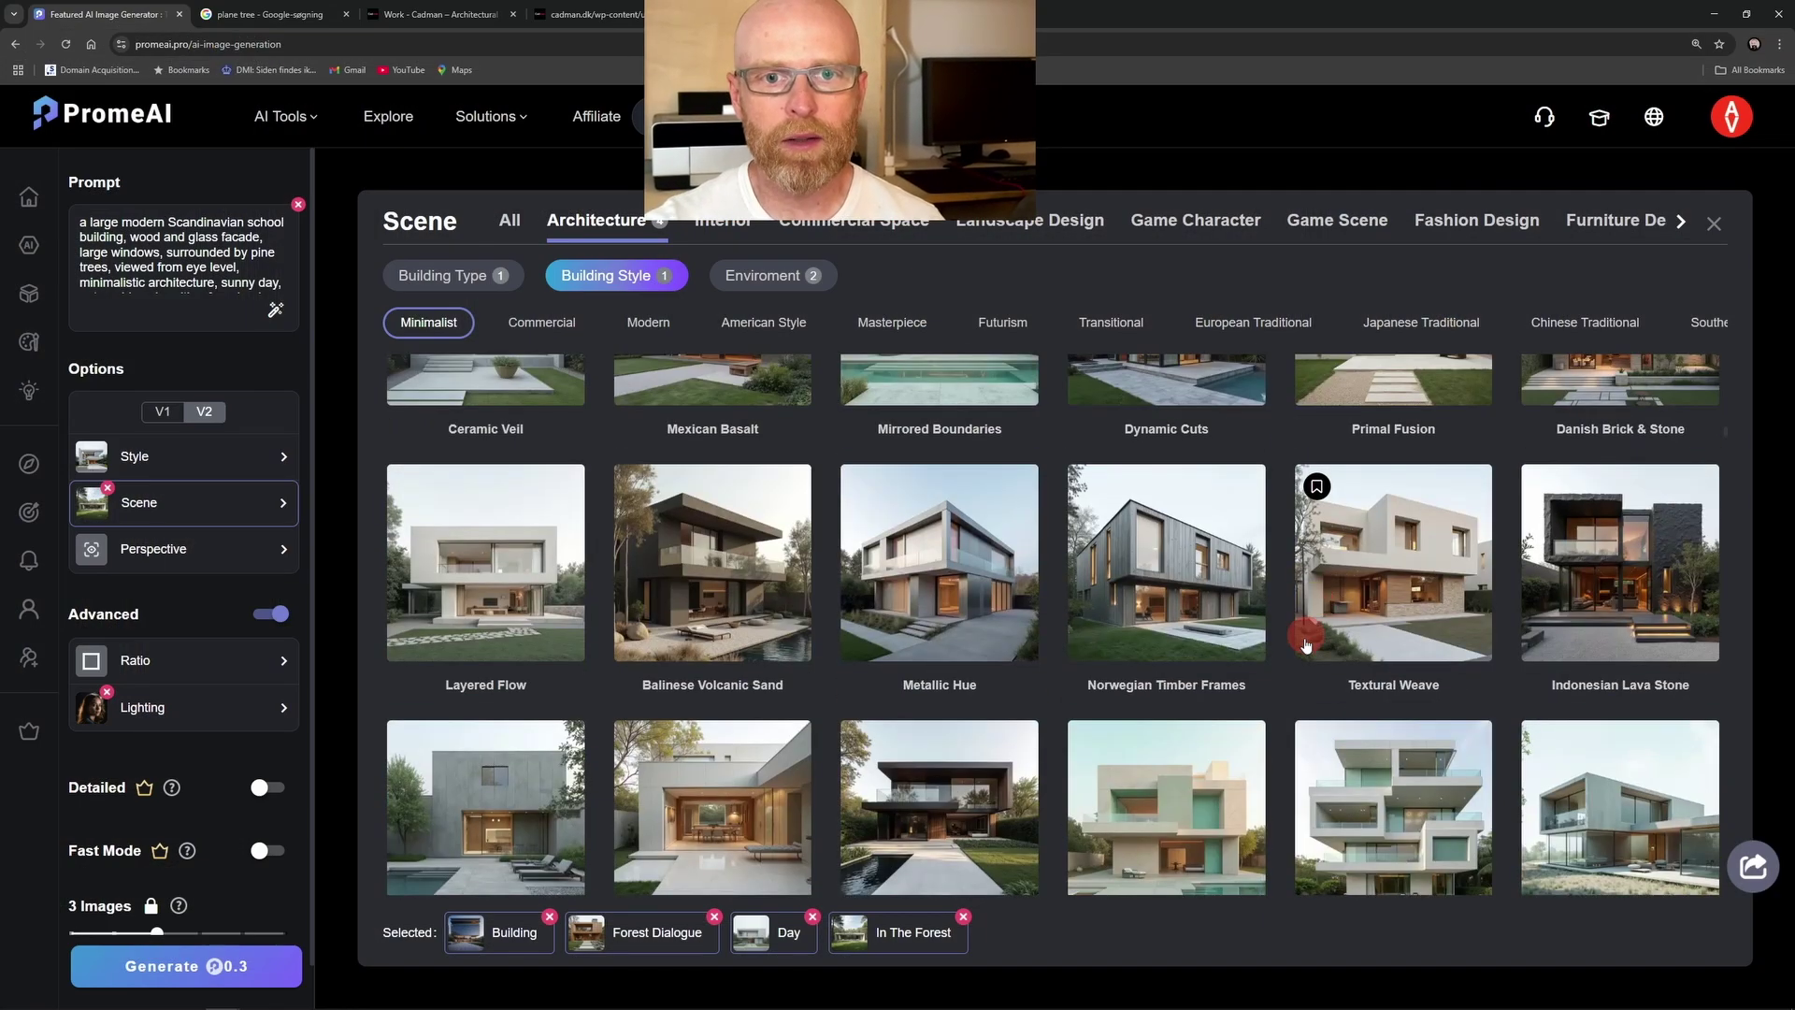
scroll(1312, 660, up, 1)
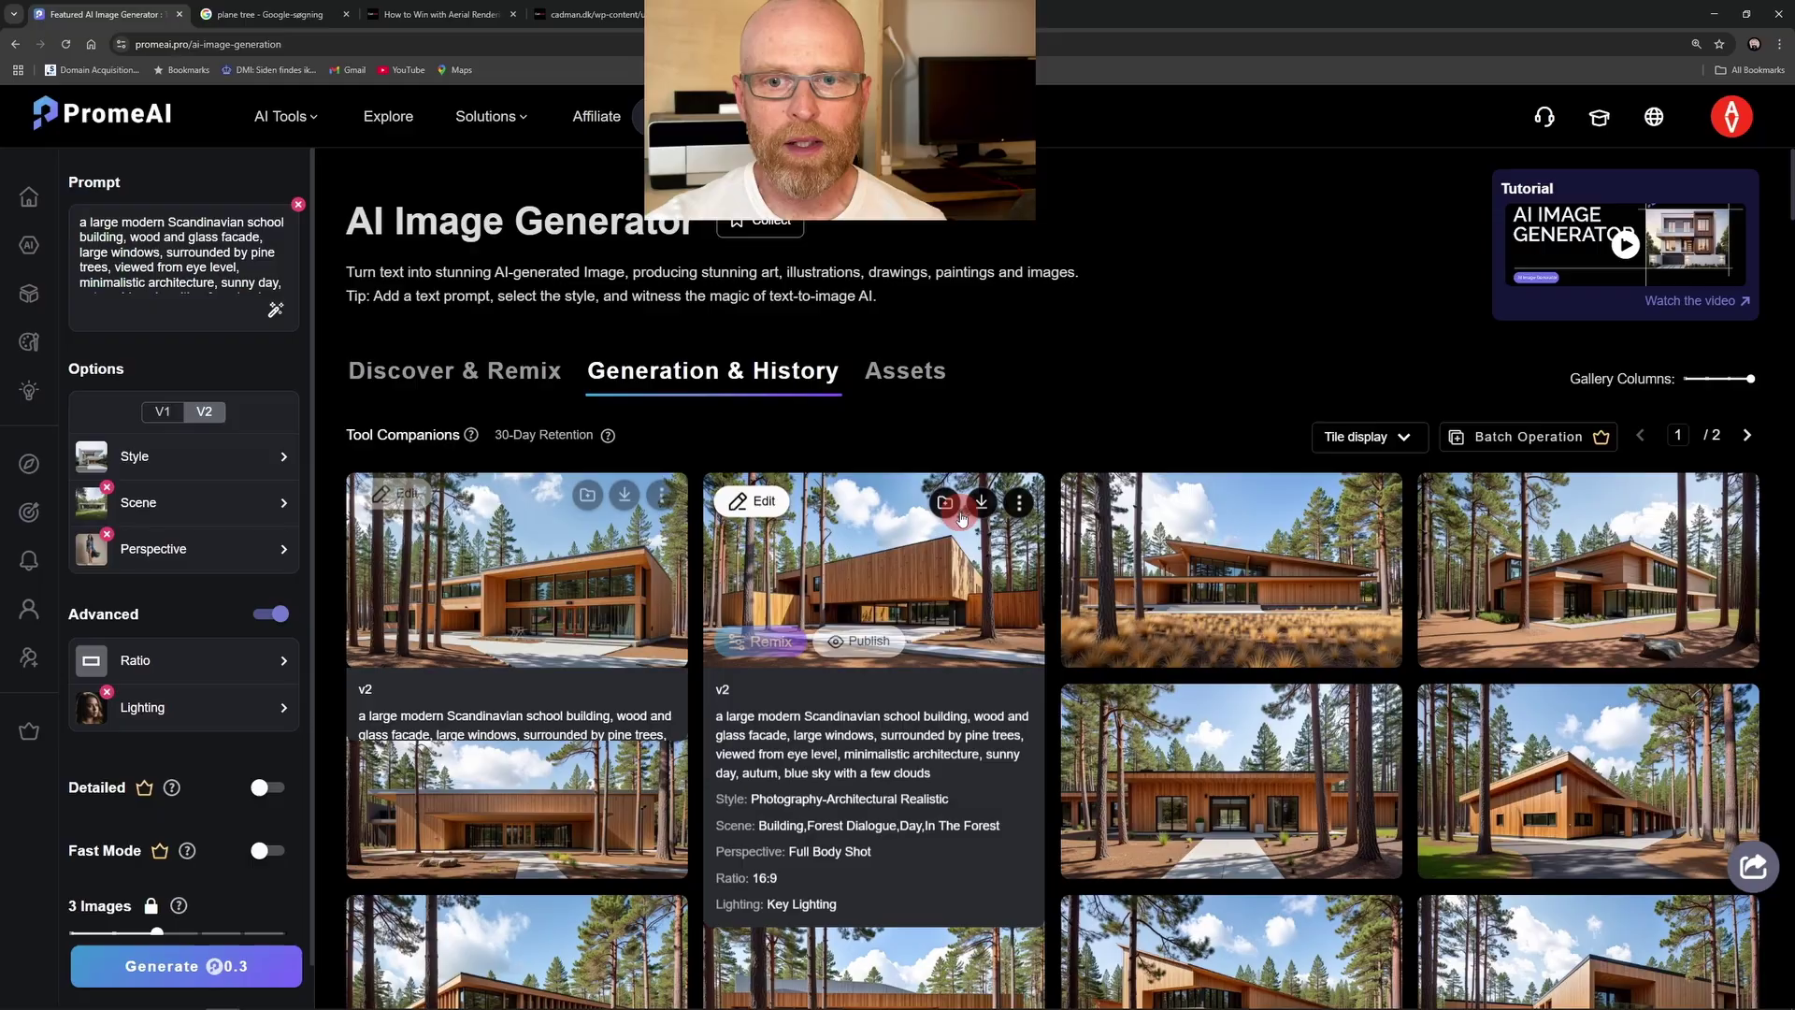
scroll(936, 561, down, 2)
scroll(1590, 523, down, 1)
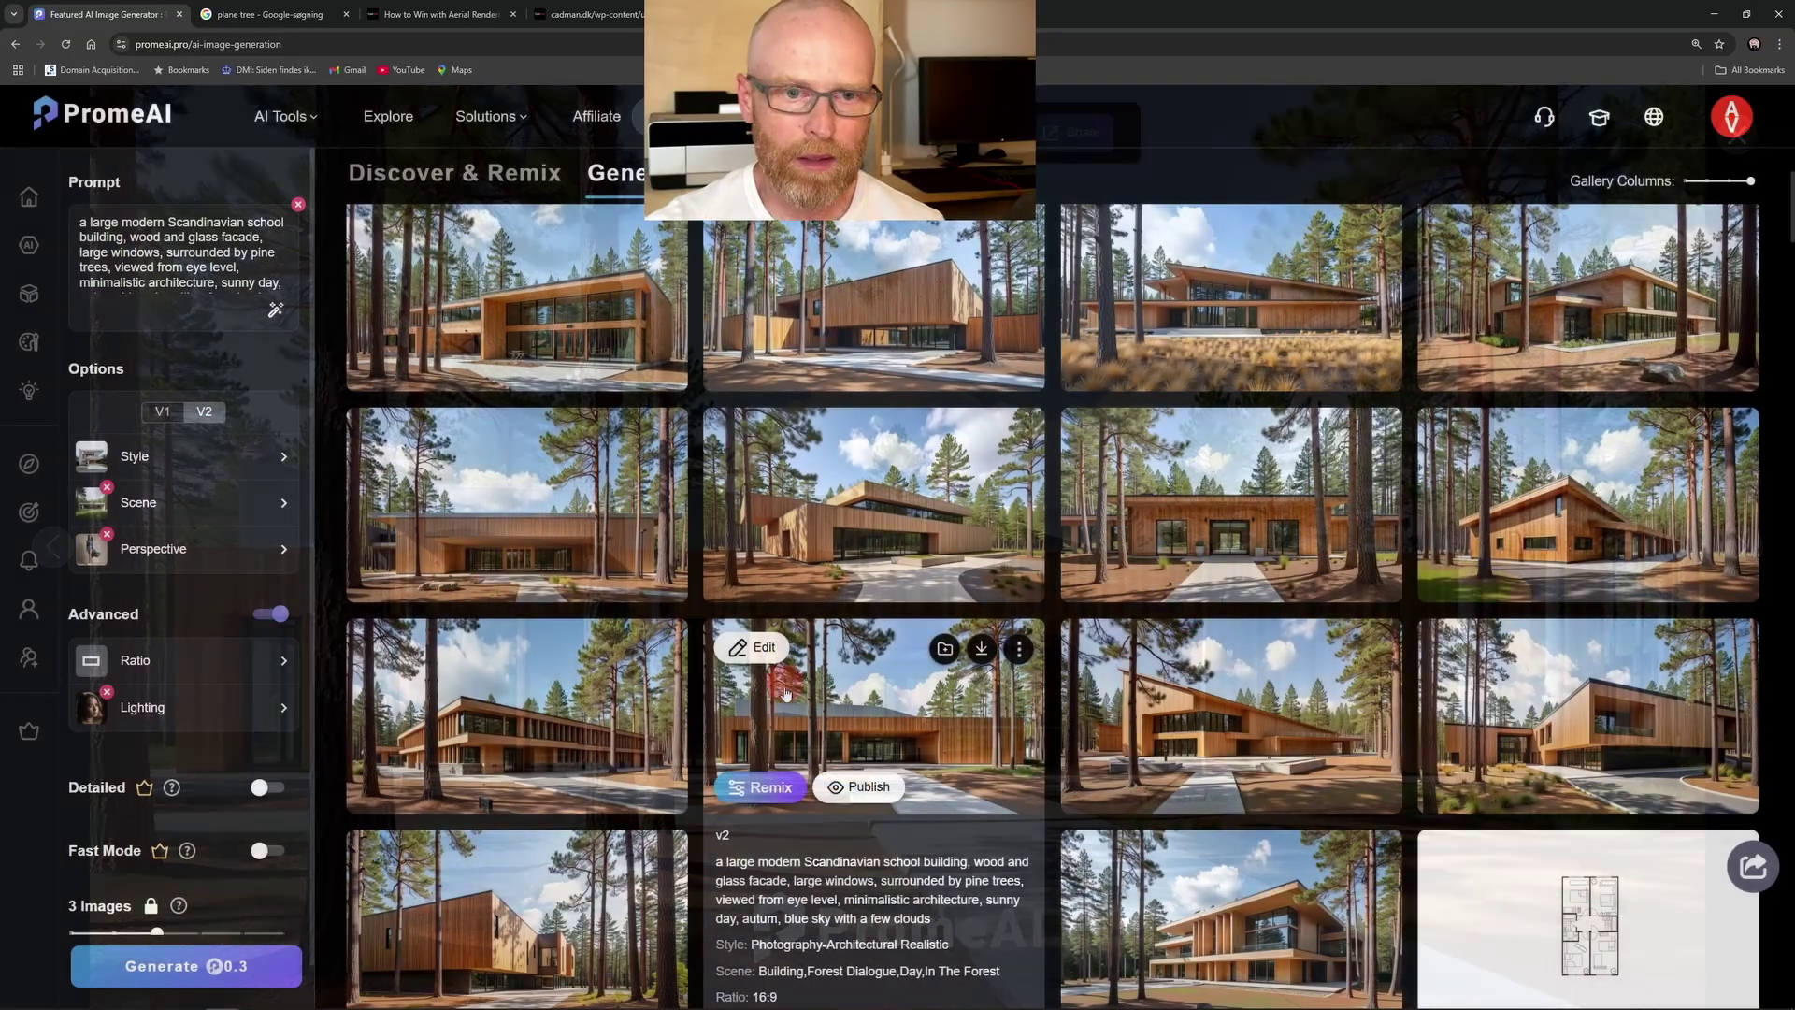
click(875, 715)
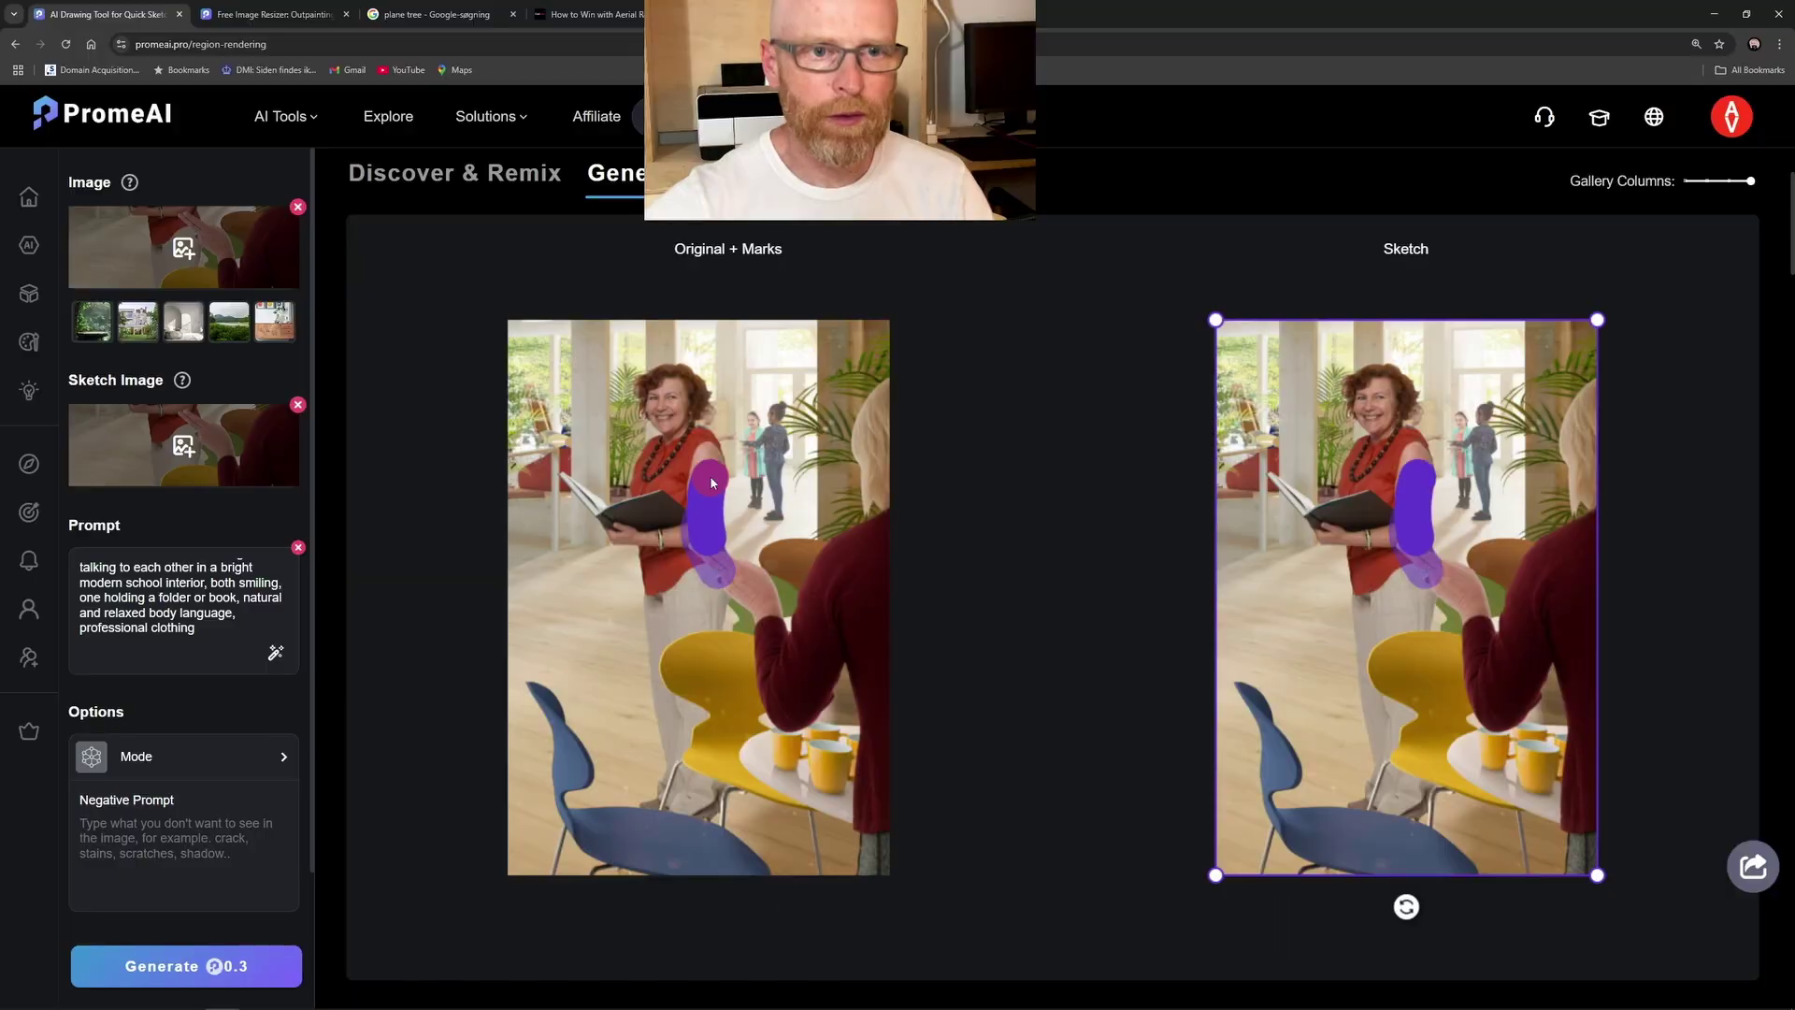
- Brush a mask over the woman in the walkway render, then step back to the previous image
mouse_move(706, 524)
mouse_down()
mouse_move(678, 402)
mouse_move(629, 537)
mouse_up()
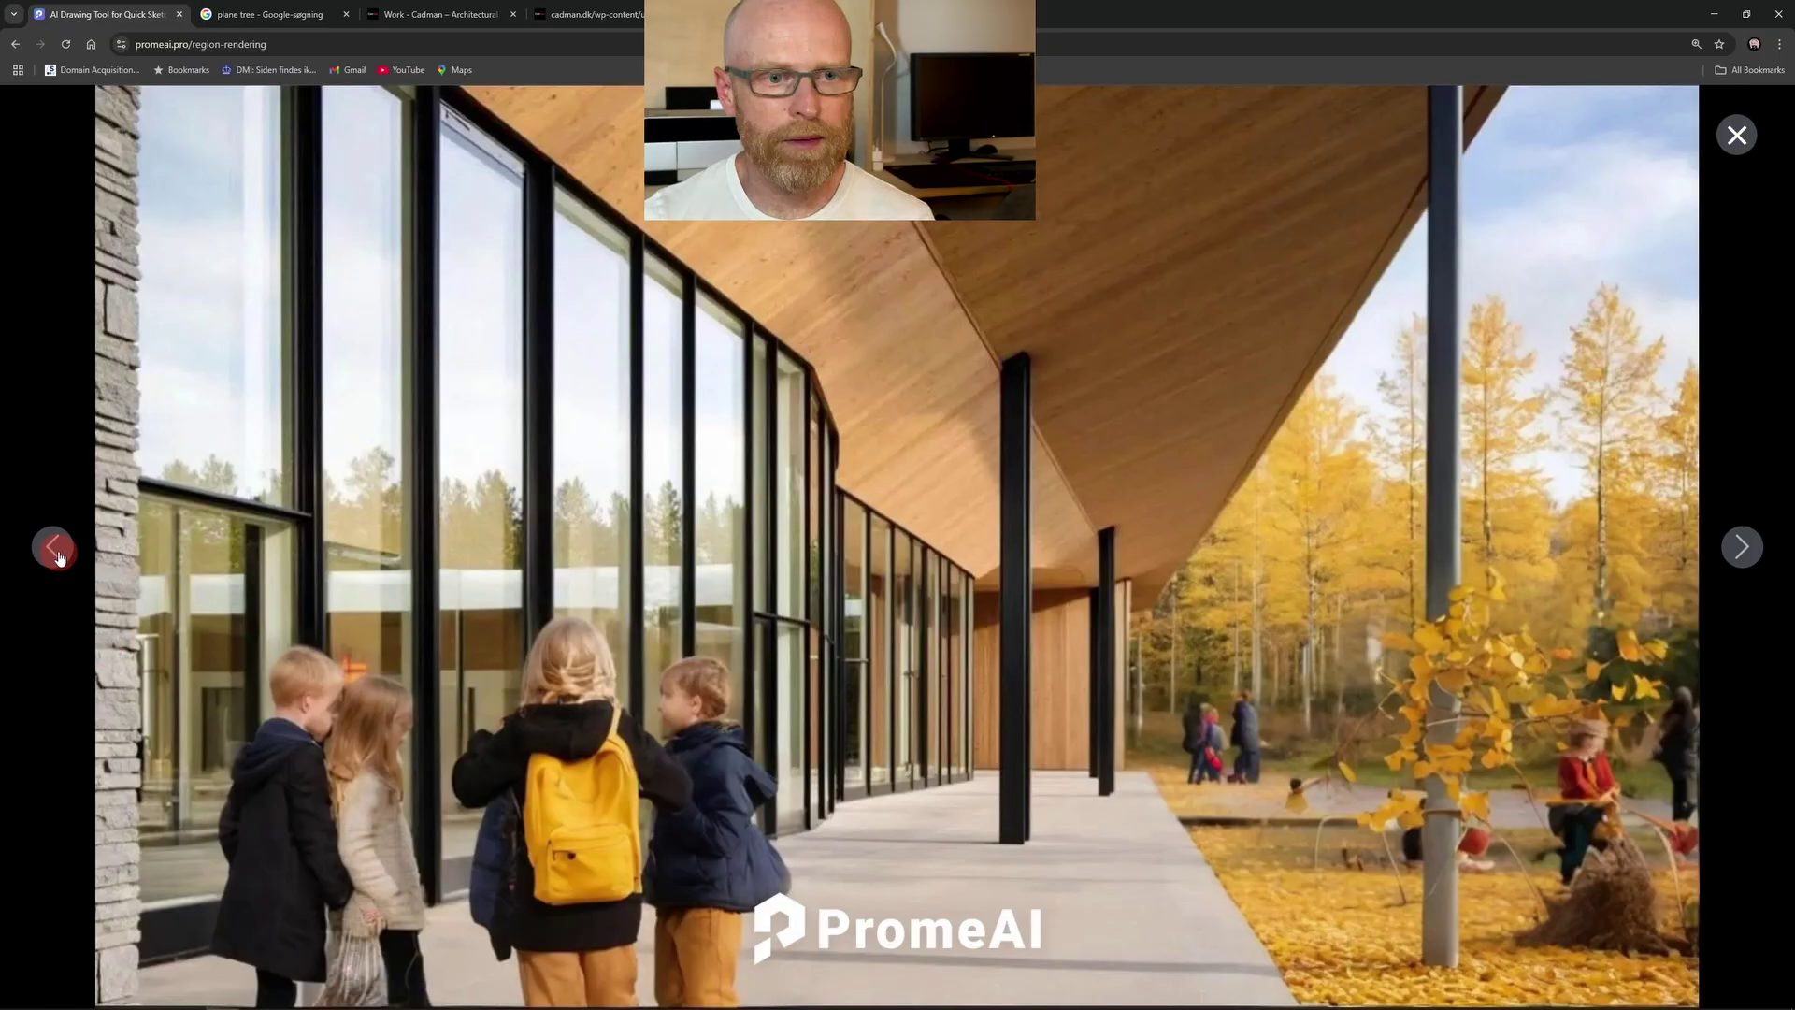
click(58, 557)
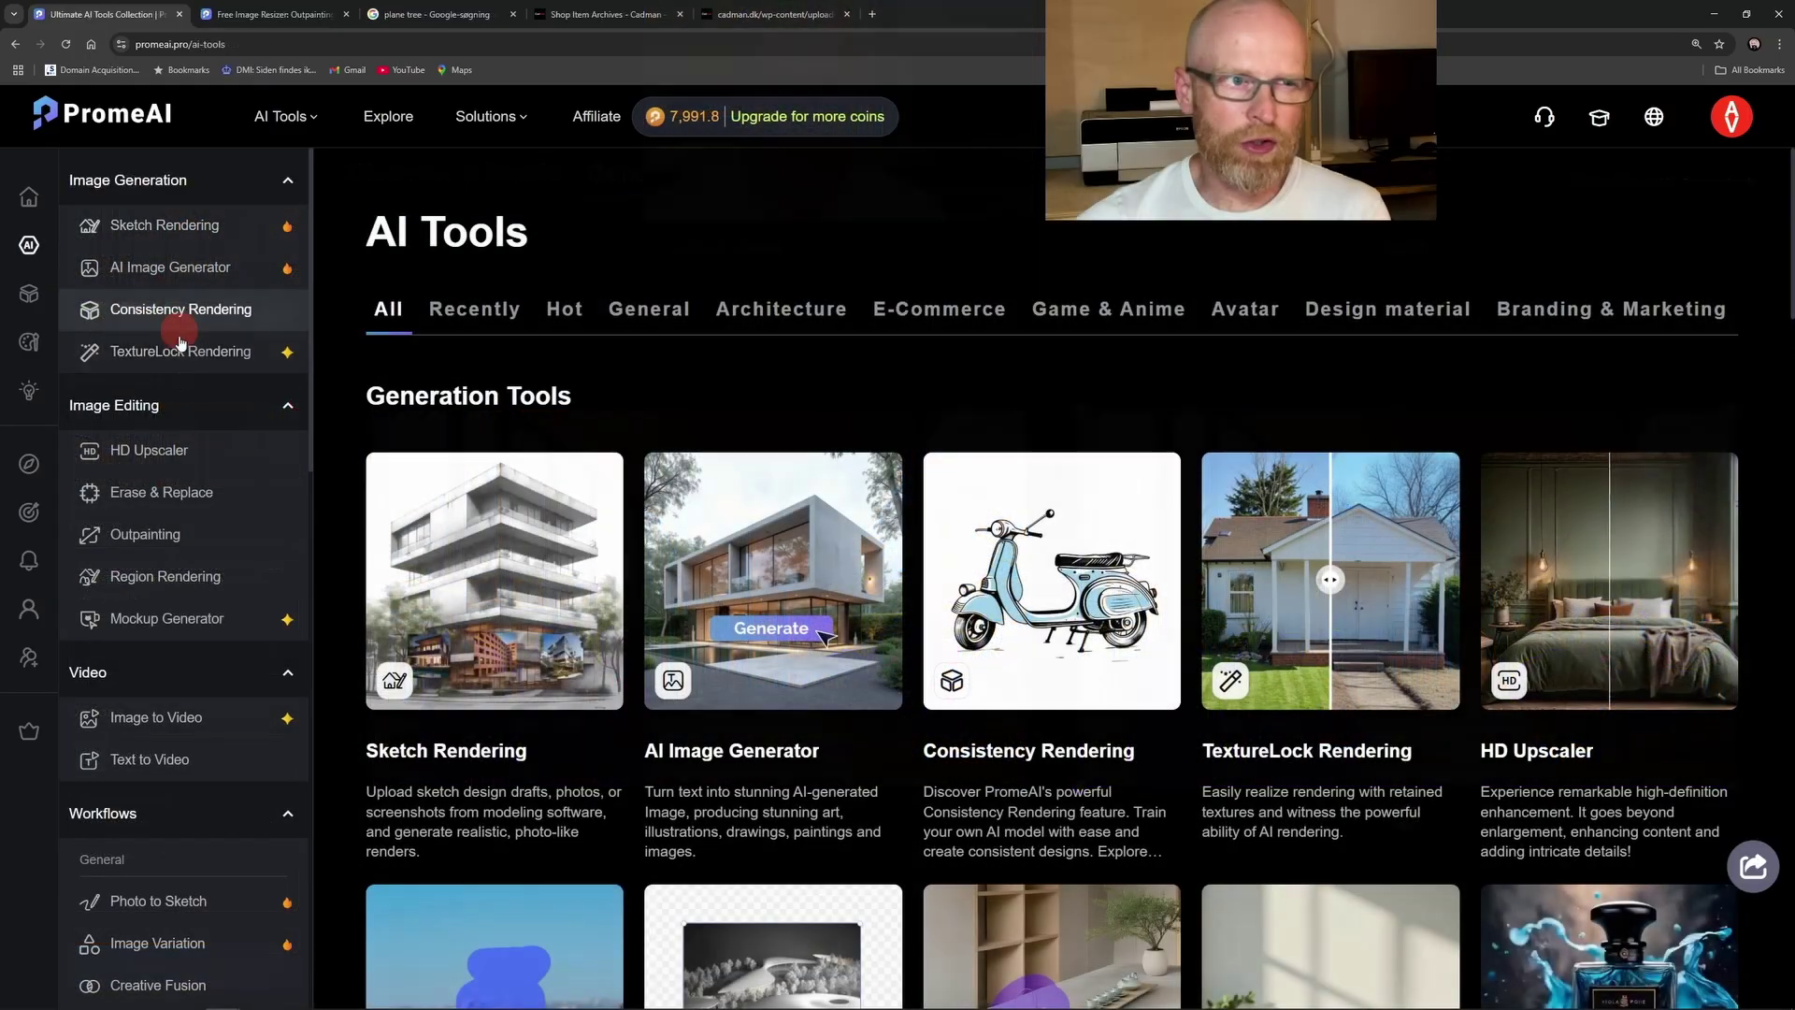
- Scroll the AI Tools sidebar down to the Workflows and Architecture sections
scroll(233, 576, down, 10)
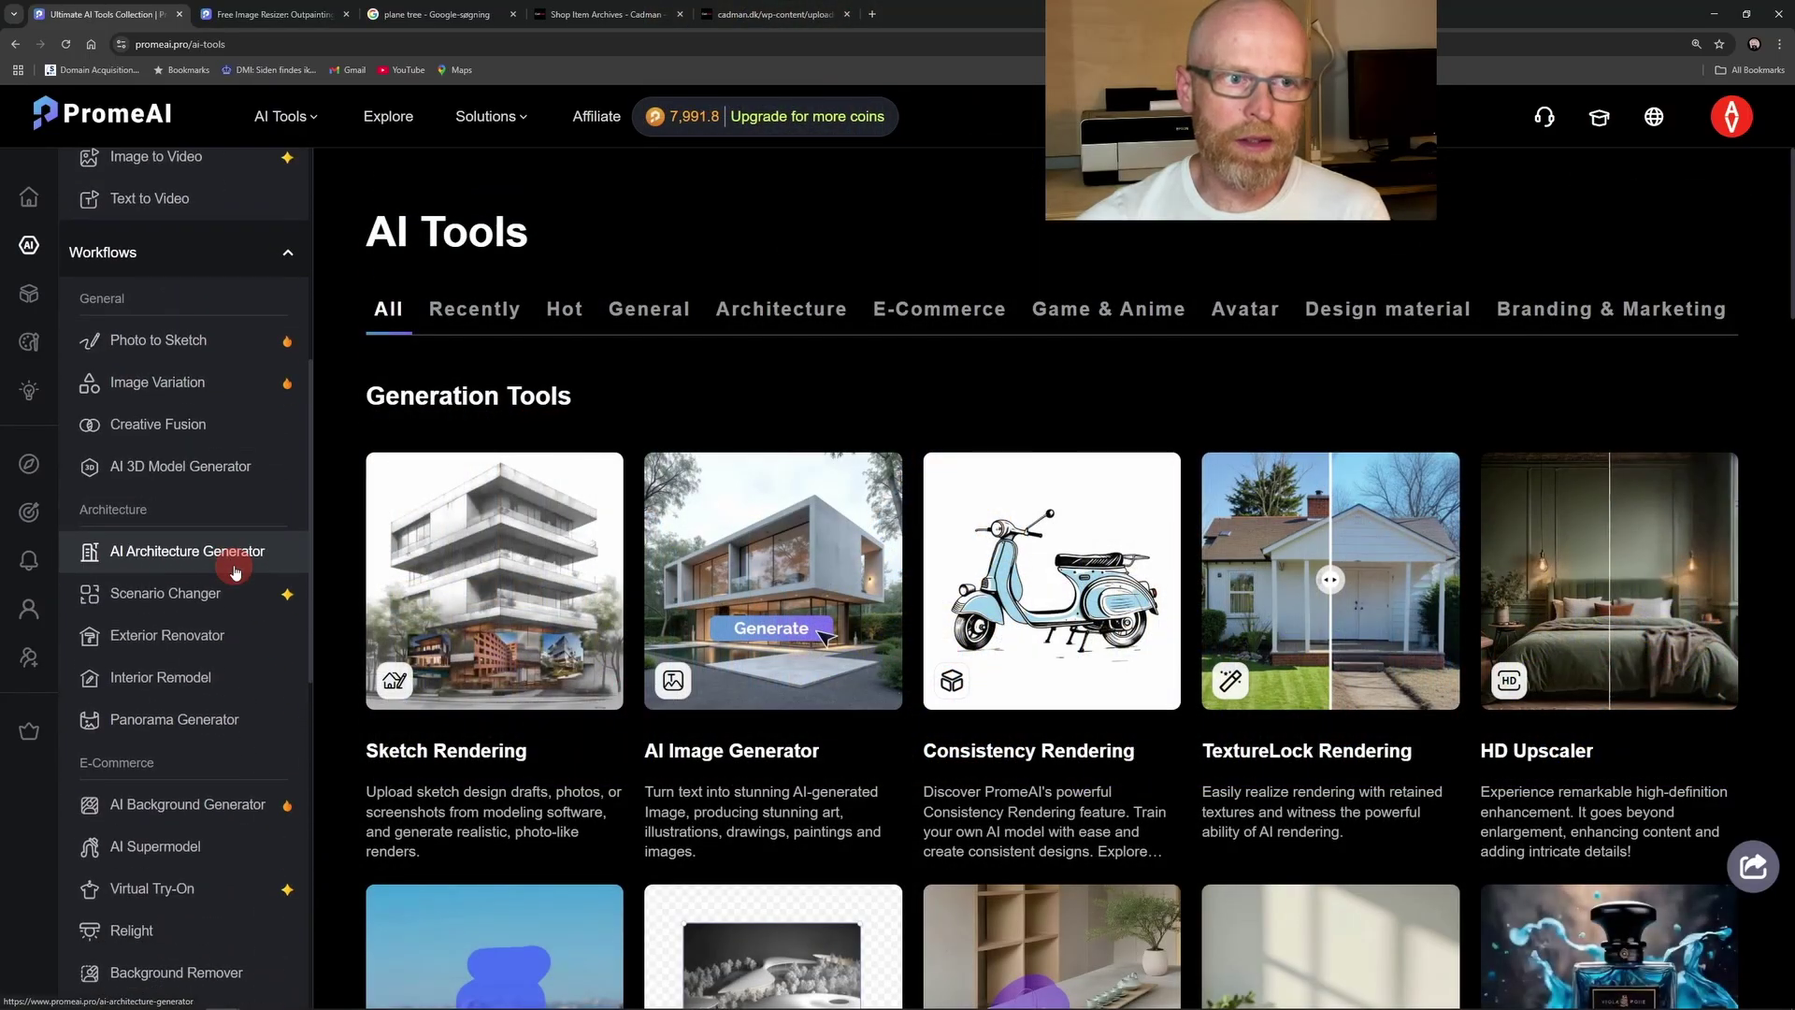
scroll(233, 575, down, 1)
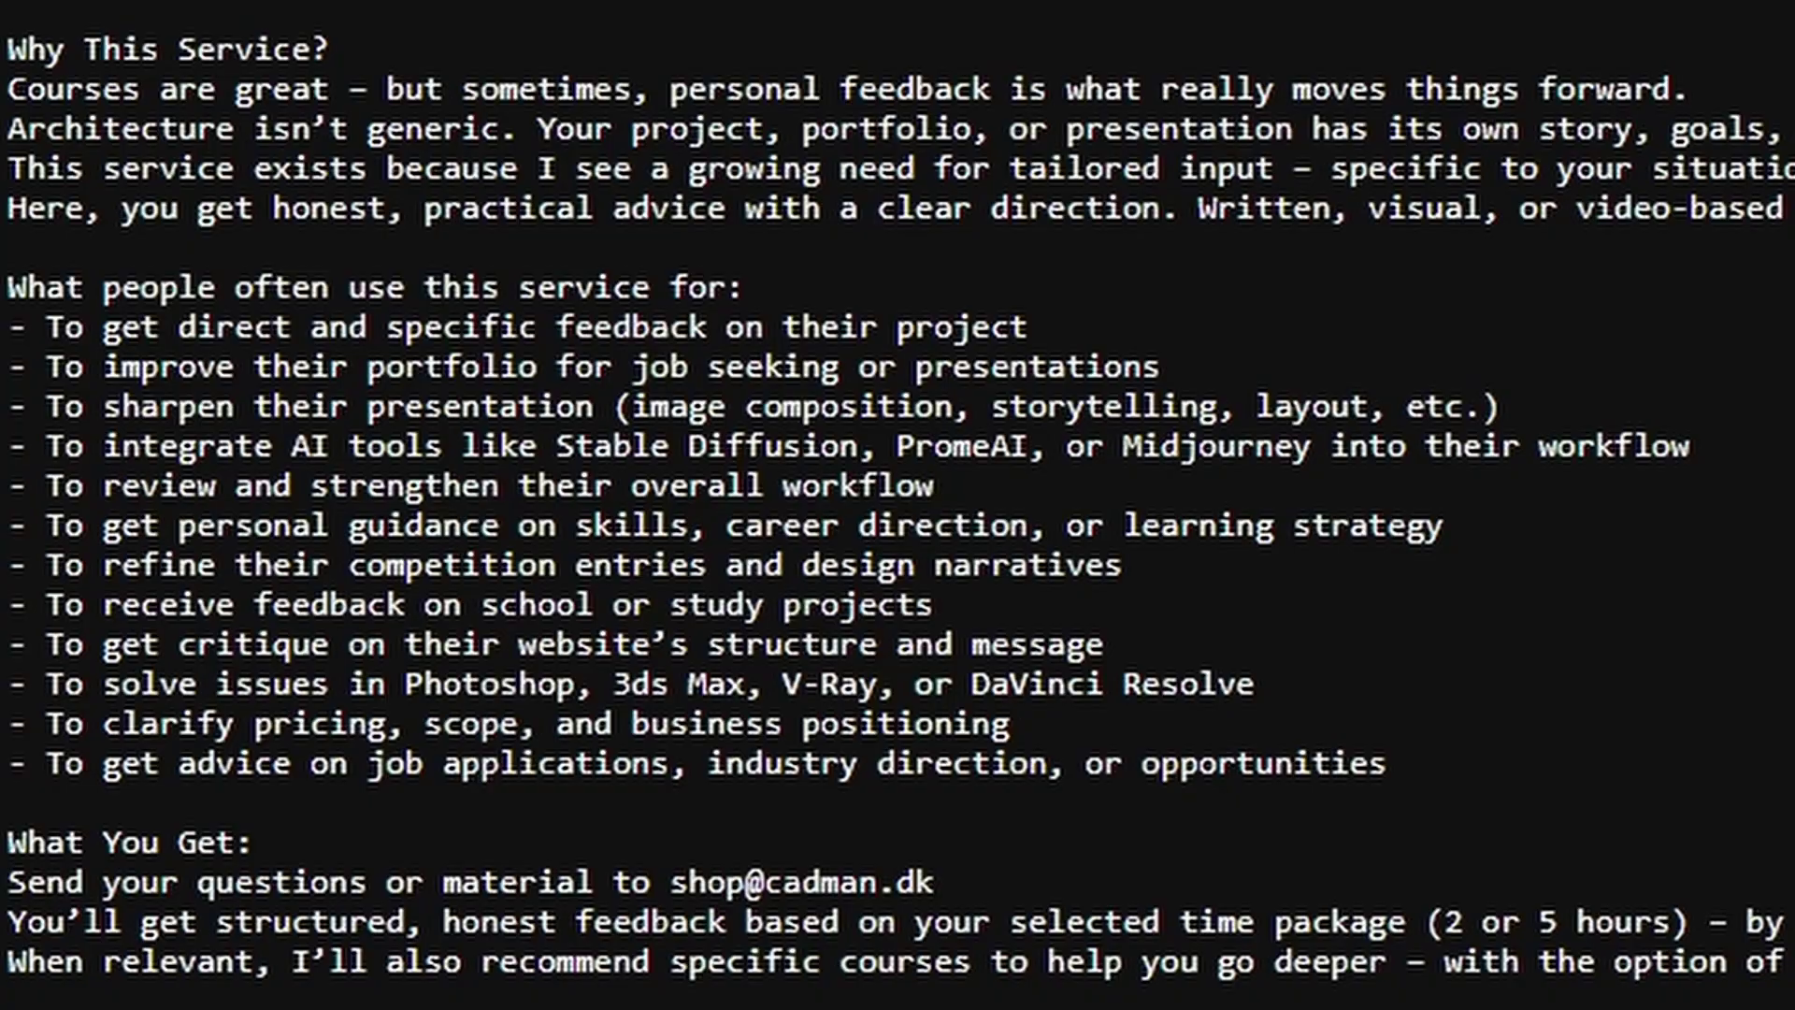
- Highlight Email Consulting's list of uses, then scroll the shop page to its price card
drag(1494, 793, 9, 280)
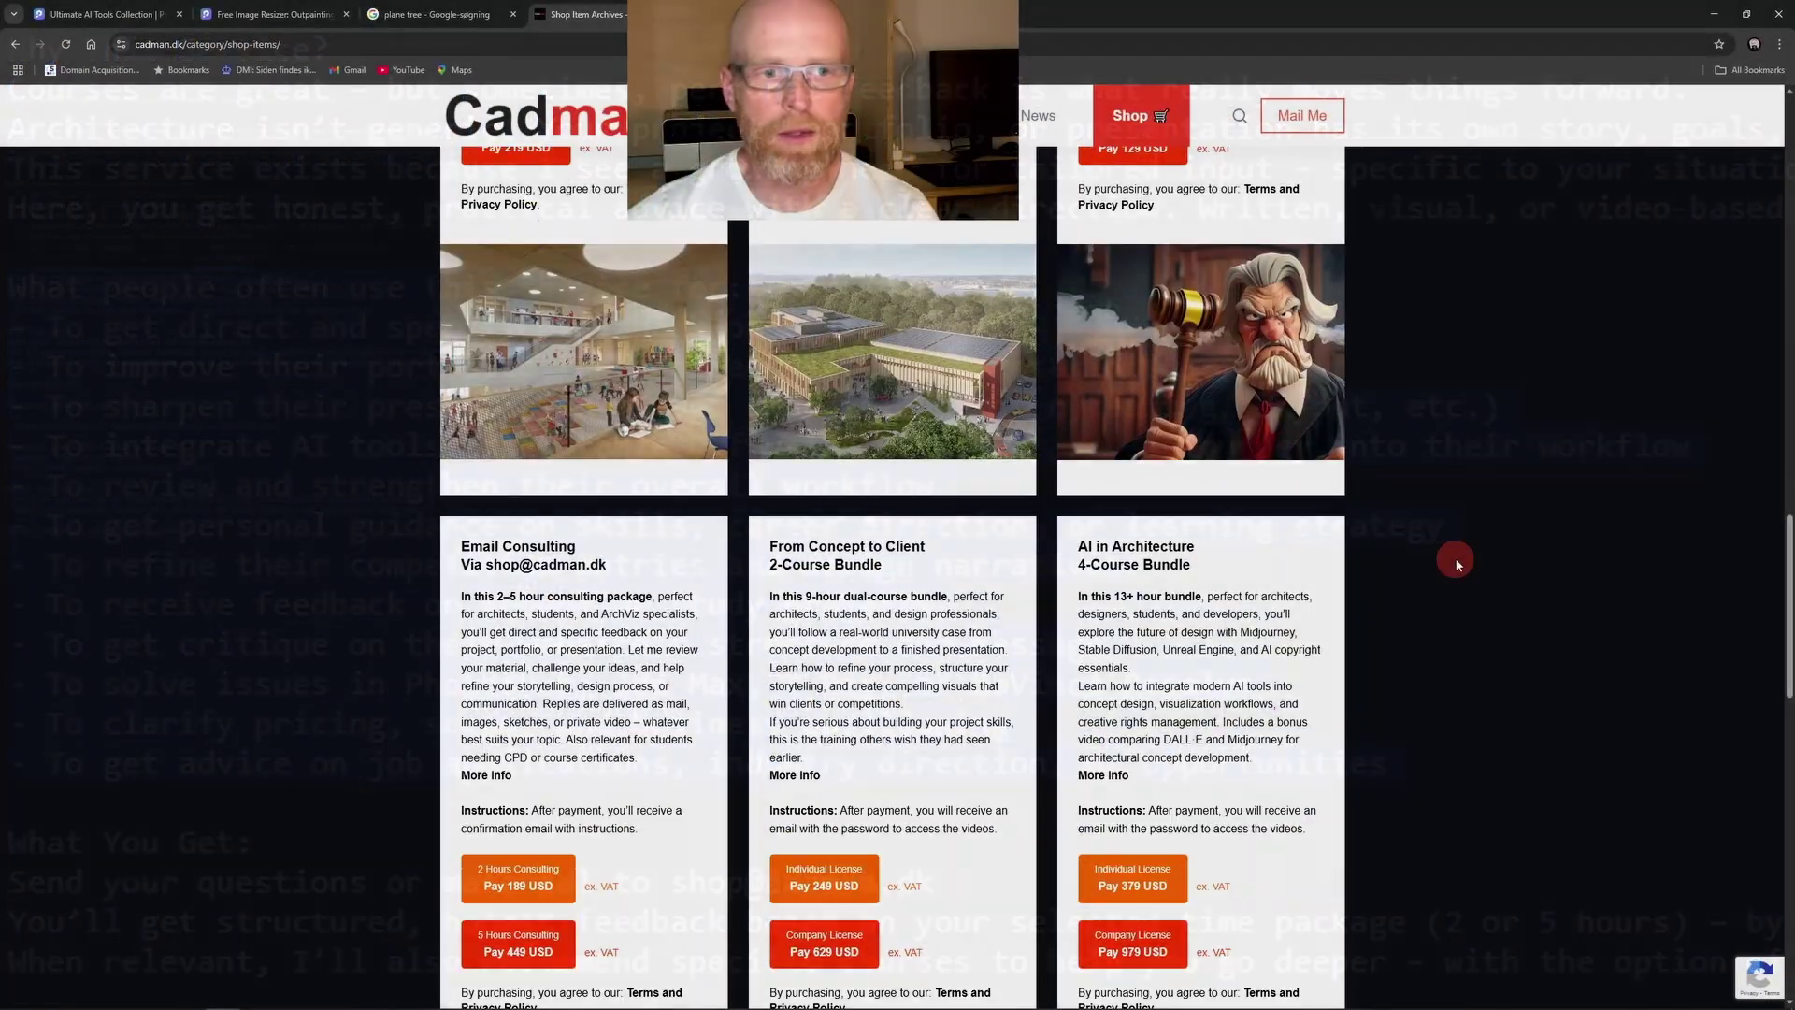
scroll(1455, 561, down, 3)
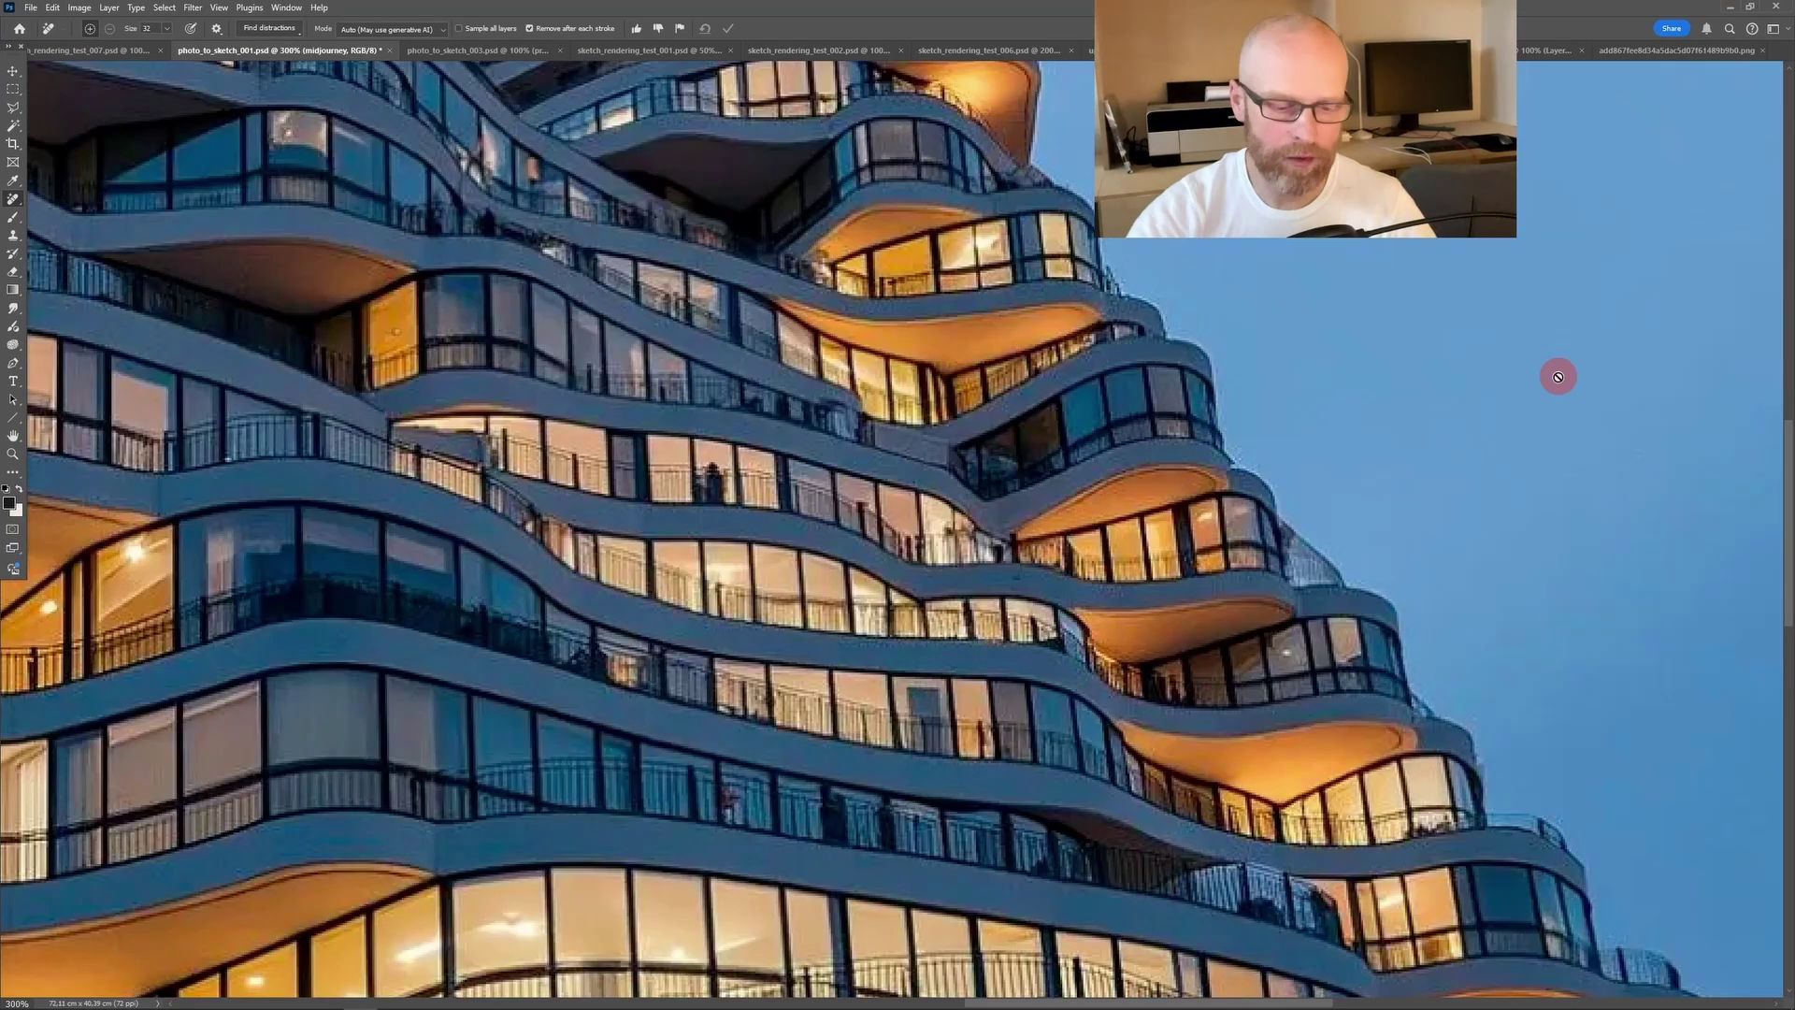
- Fit the tower image to screen and switch between the colour photo and pencil sketch
key(ctrl+0)
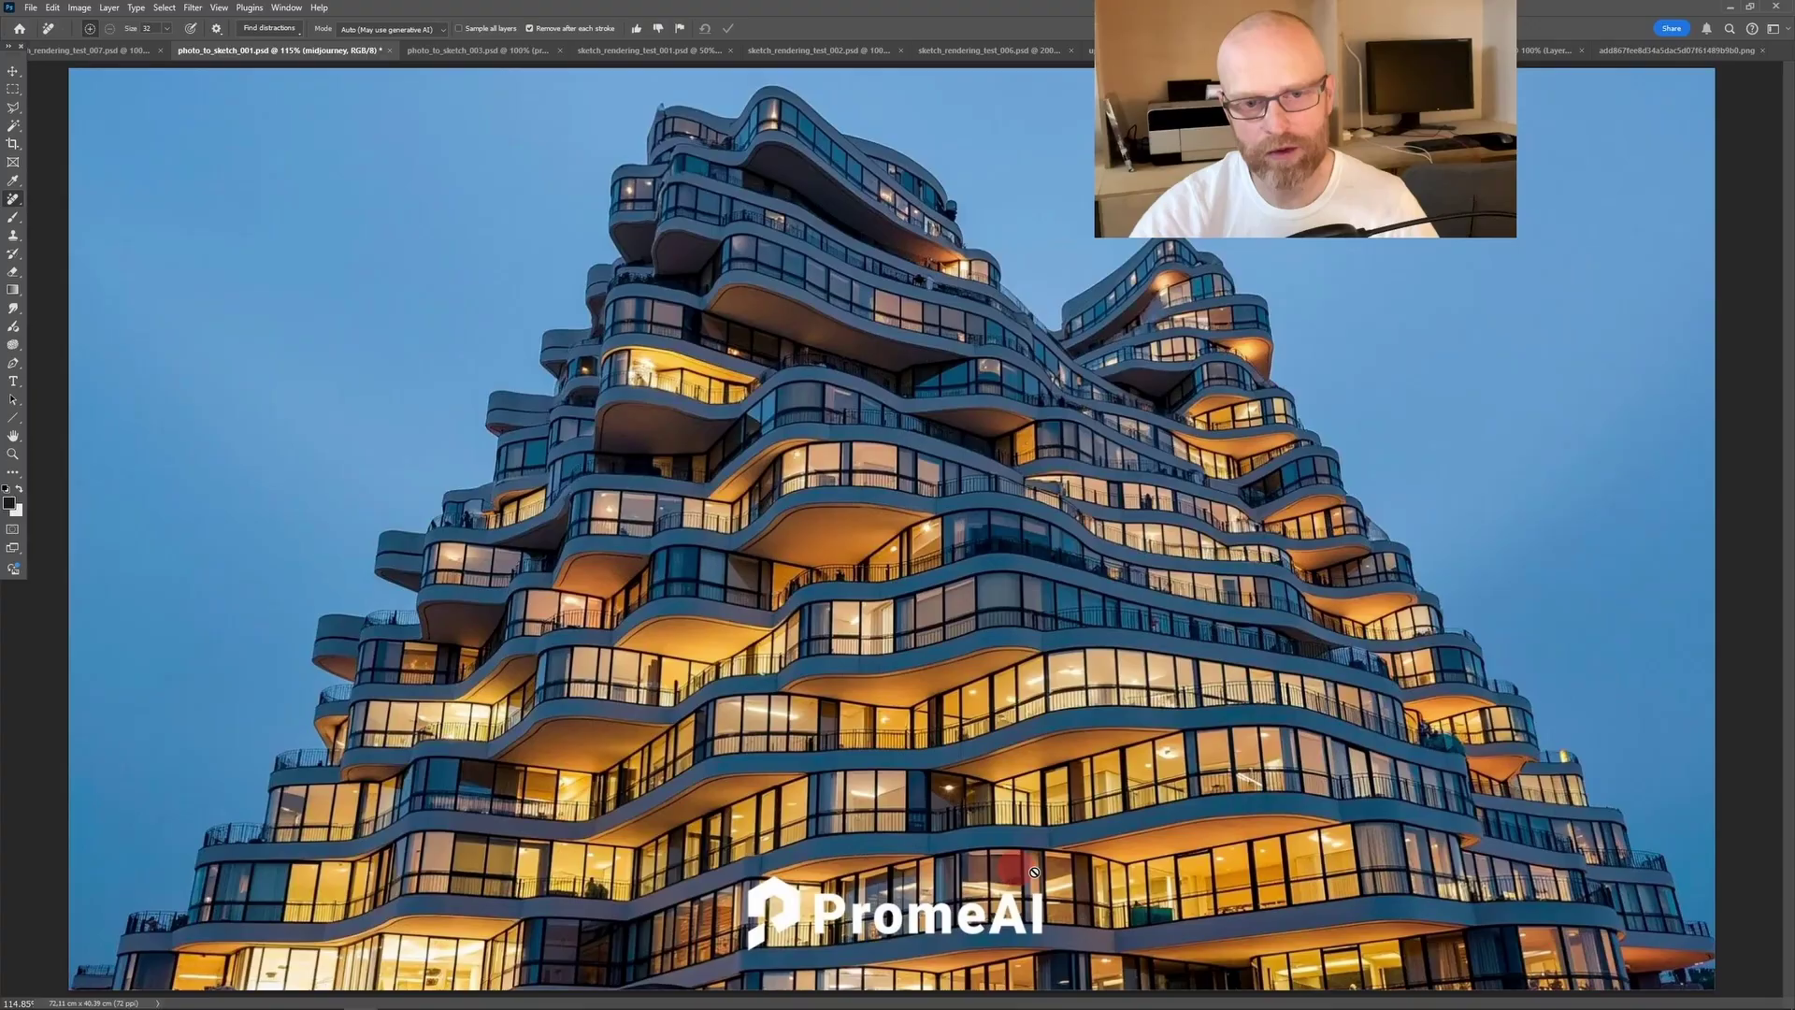
key(alt+])
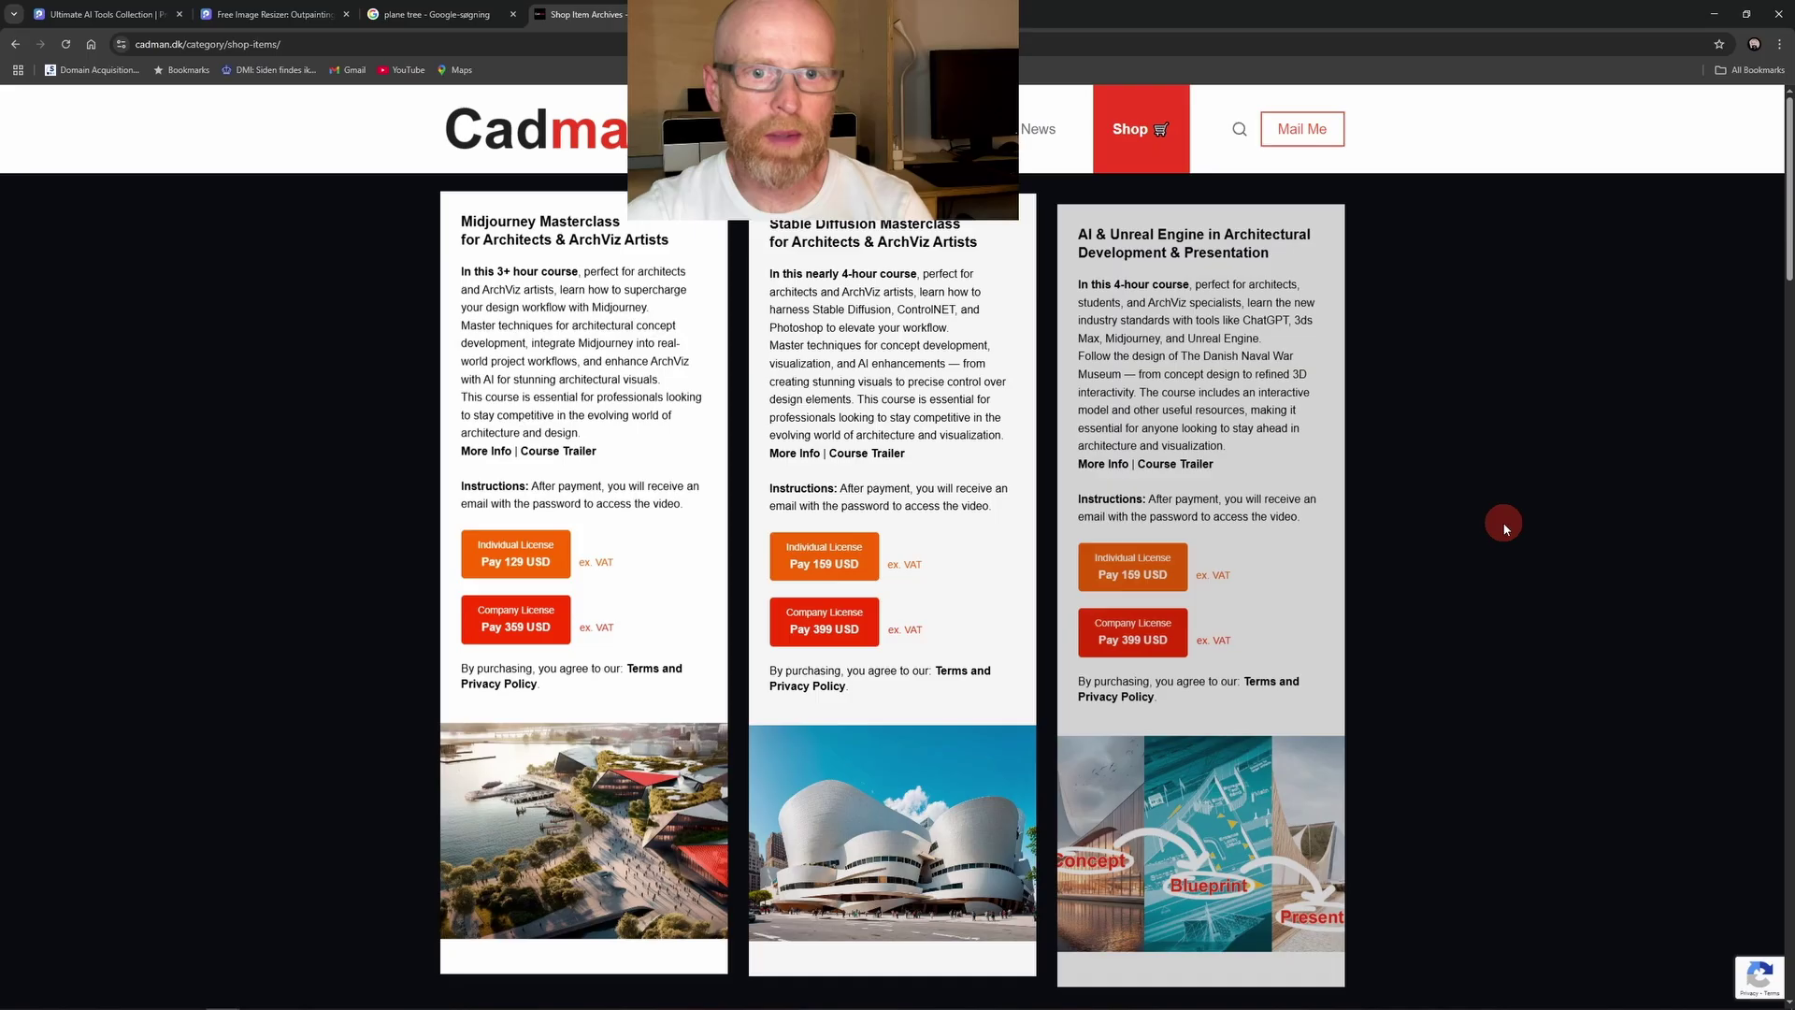
- Scroll the shop page to the Midjourney, Stable Diffusion and AI & Unreal Engine course cards
scroll(1504, 521, down, 6)
scroll(1503, 522, up, 5)
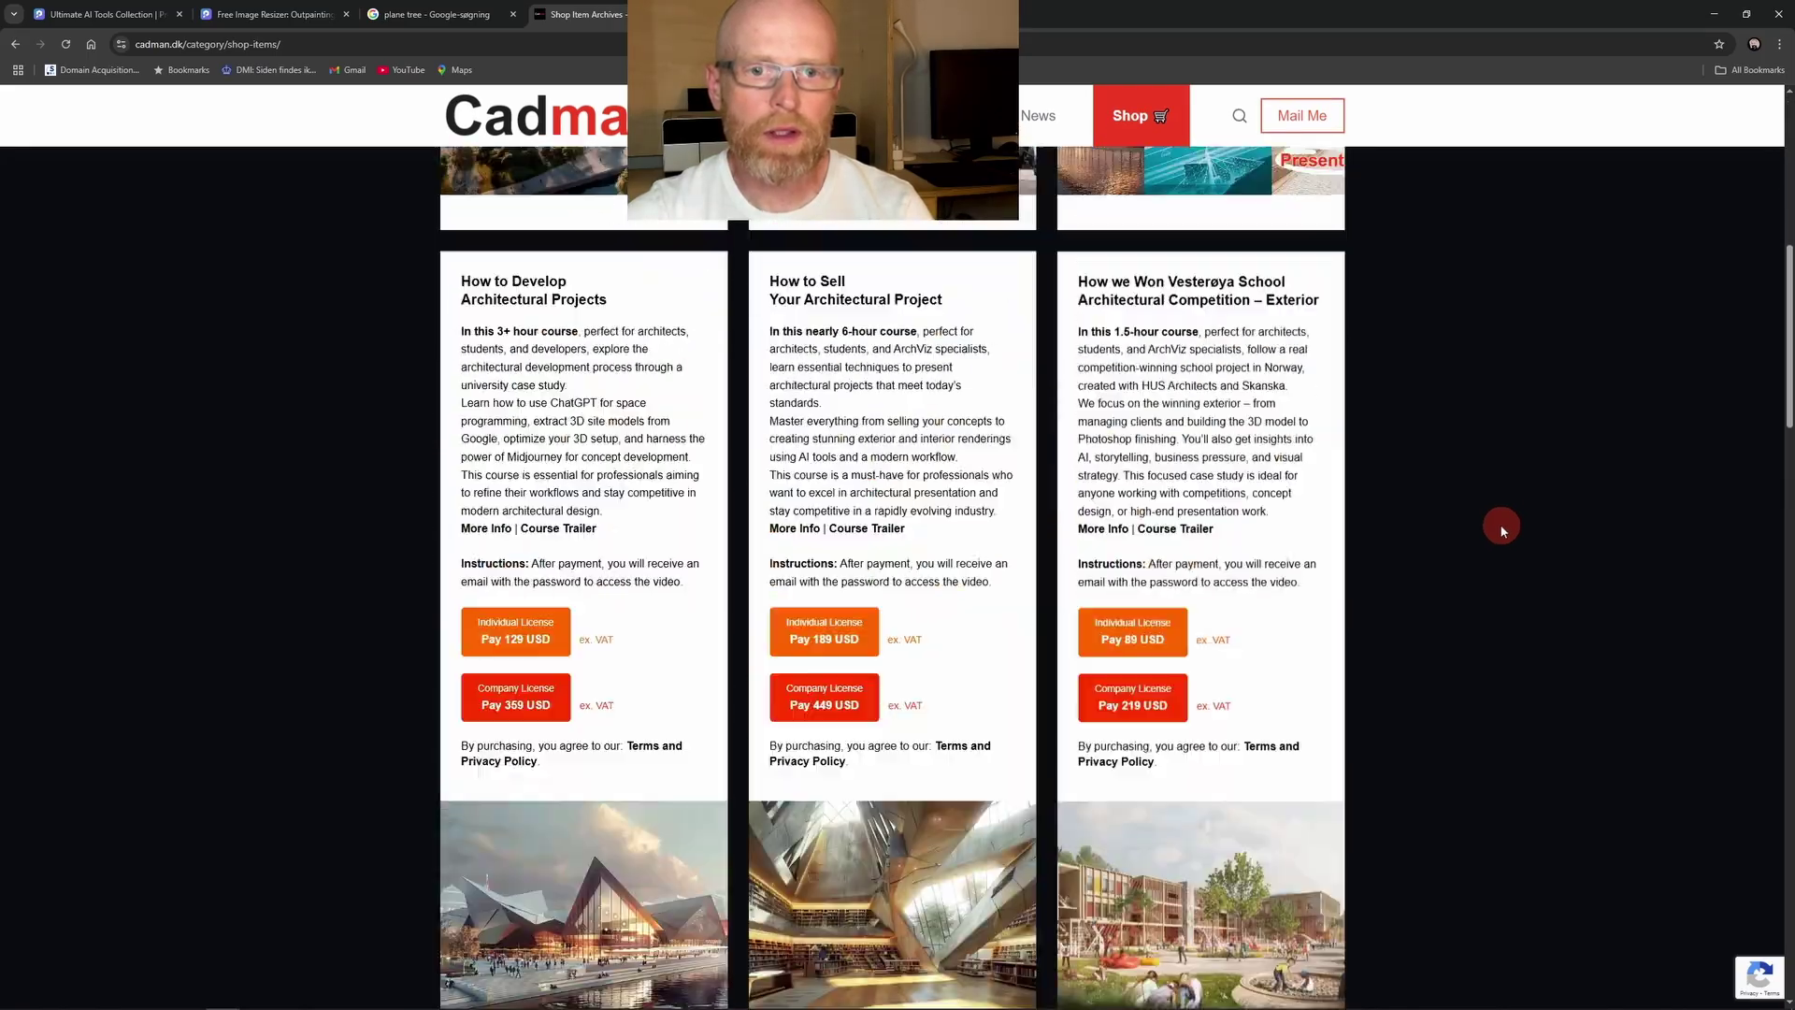
scroll(1502, 528, up, 7)
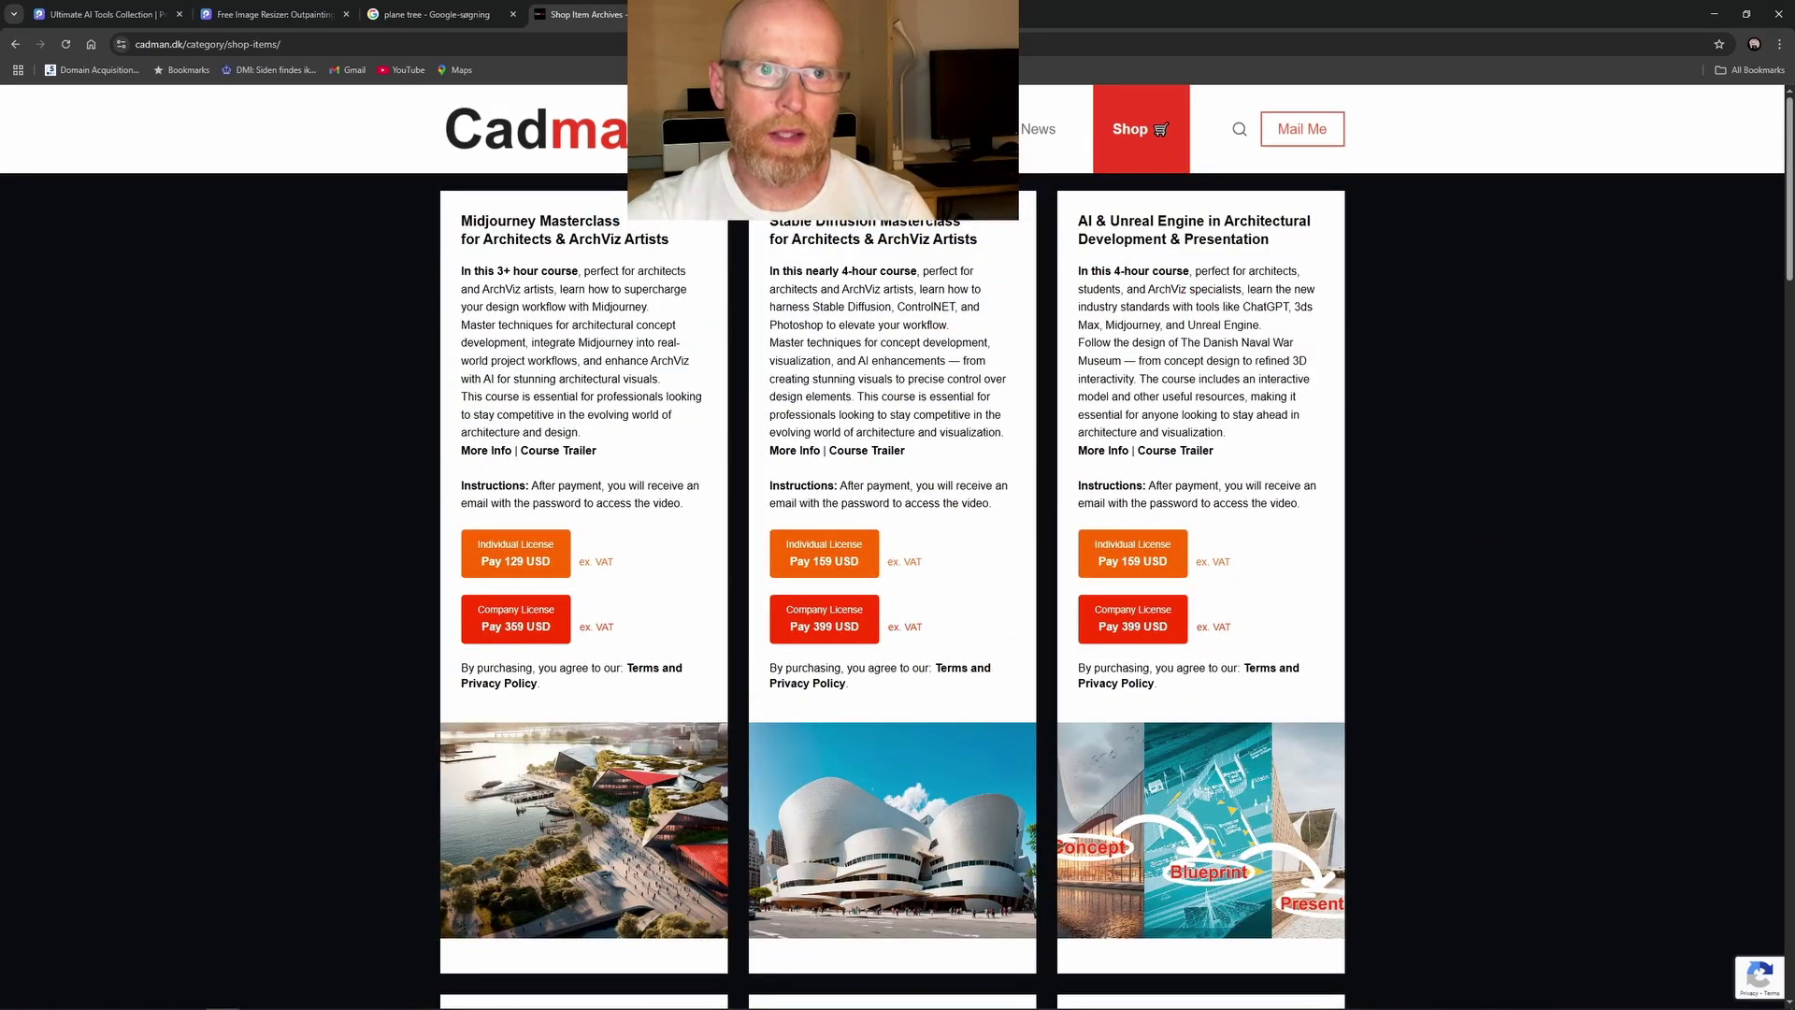